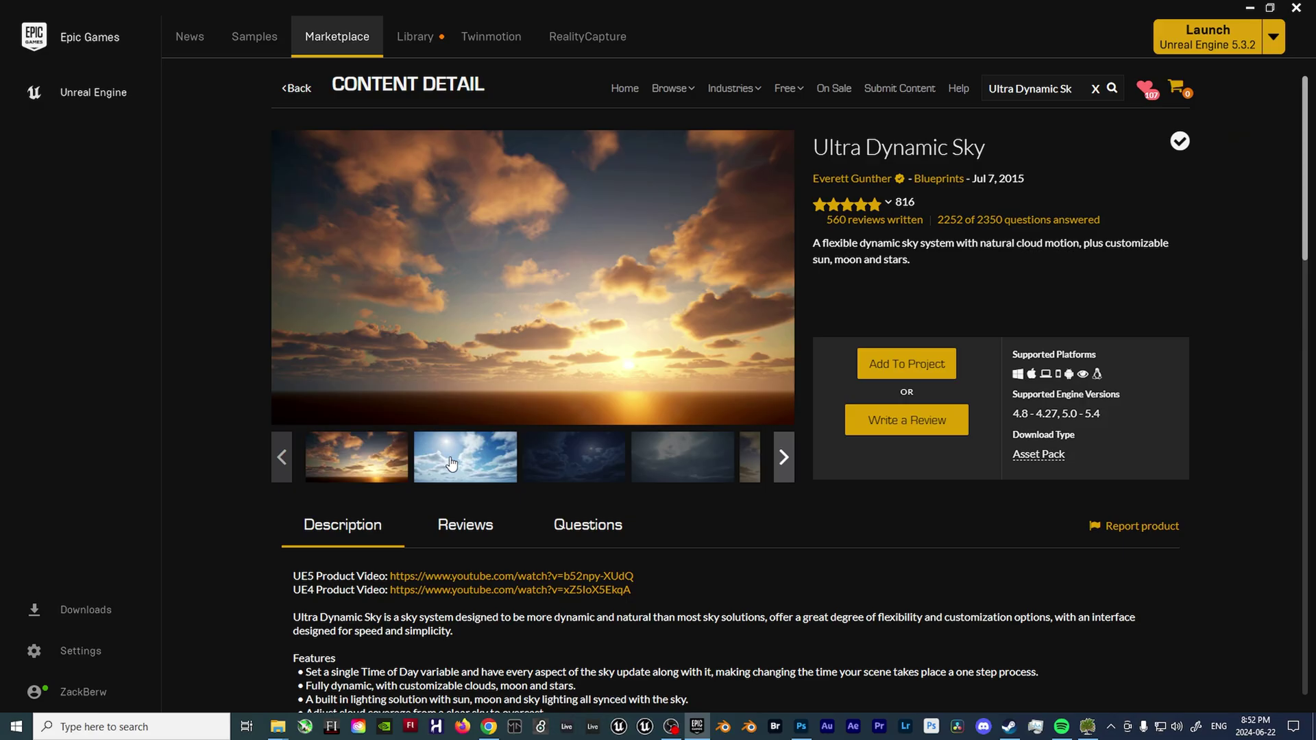
# Browse the Ultra Dynamic Sky night-sky and Black Alder forest-road preview images
pyautogui.click(451, 464)
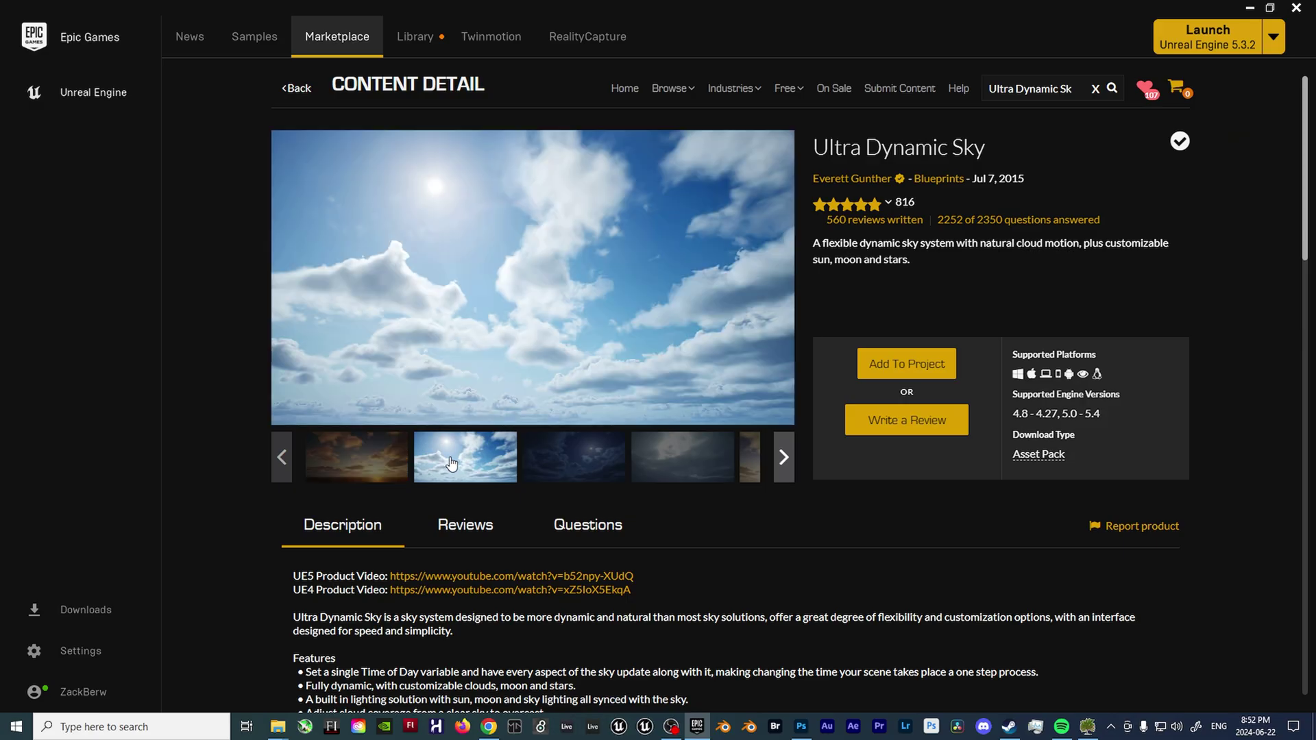
pyautogui.click(571, 462)
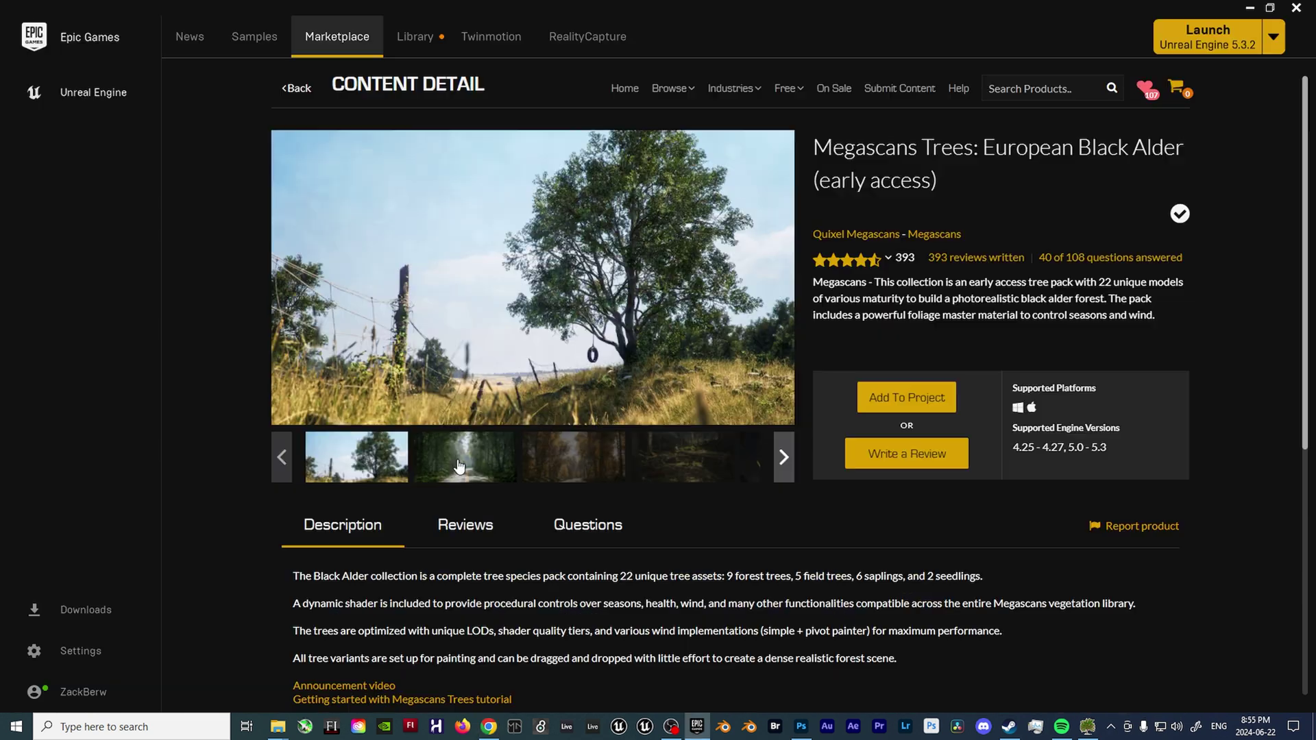
pyautogui.click(459, 466)
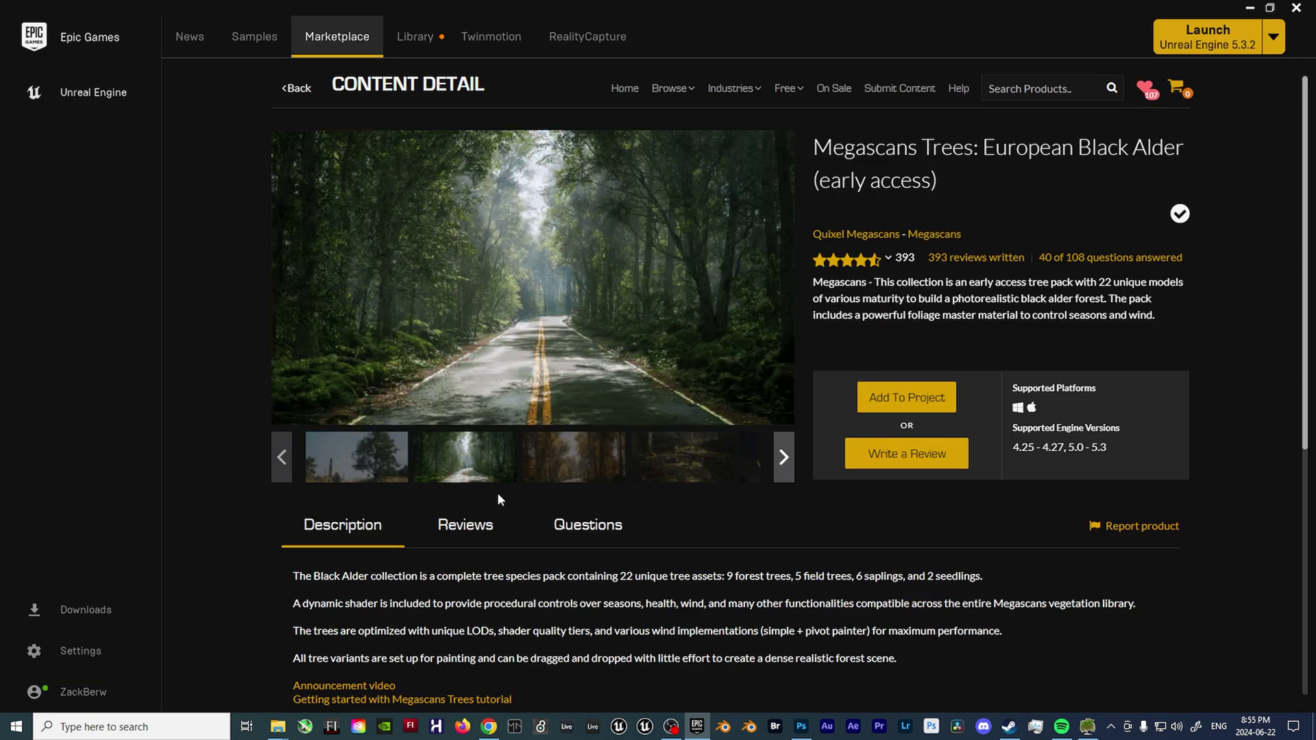
pyautogui.click(568, 471)
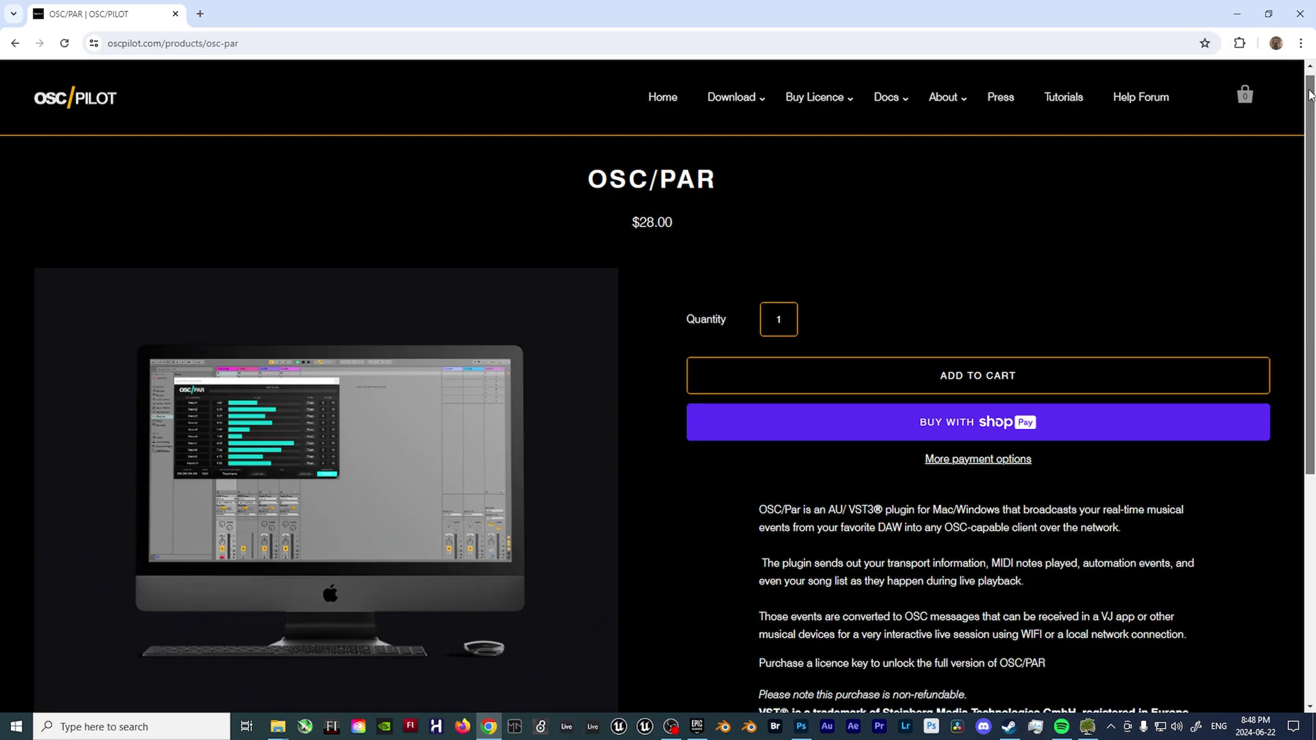
pyautogui.moveTo(1309, 107); pyautogui.dragTo(1309, 141)
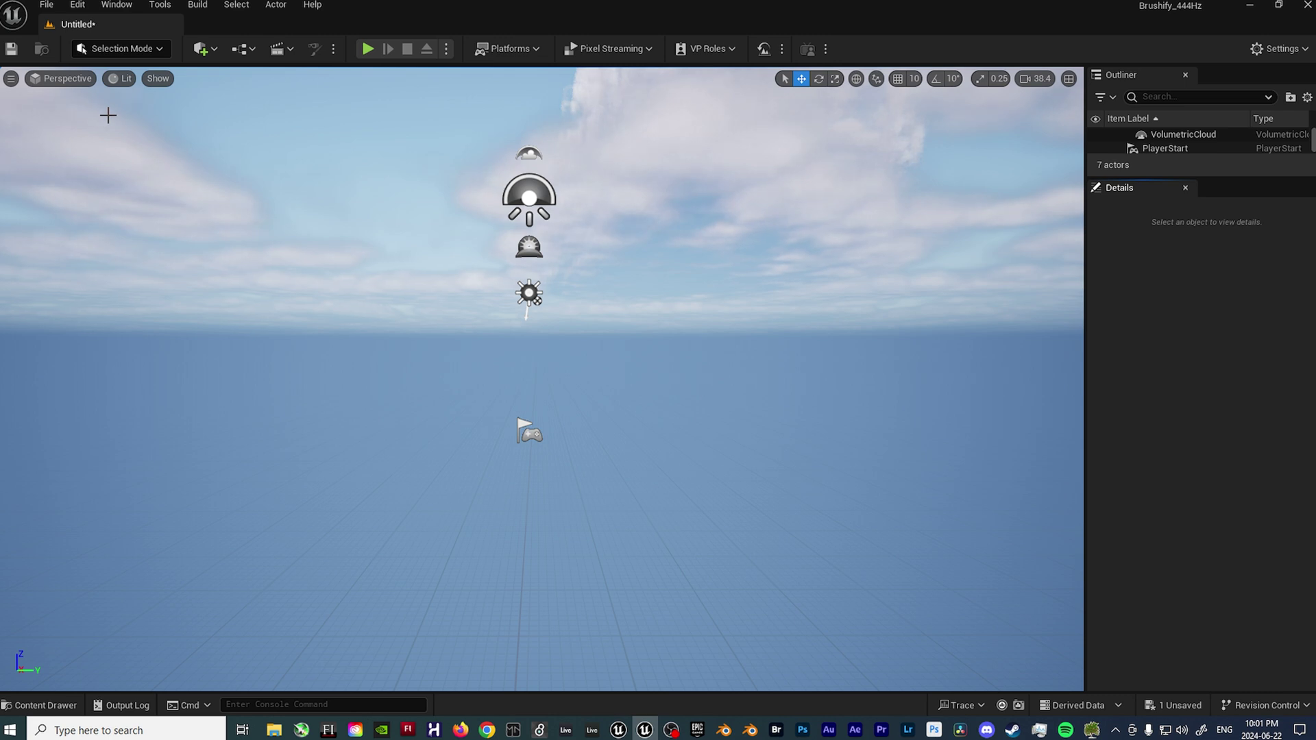
# Switch the editor to Landscape mode for a 2041×2041 MI_Landscape_2041 landscape
pyautogui.click(125, 47)
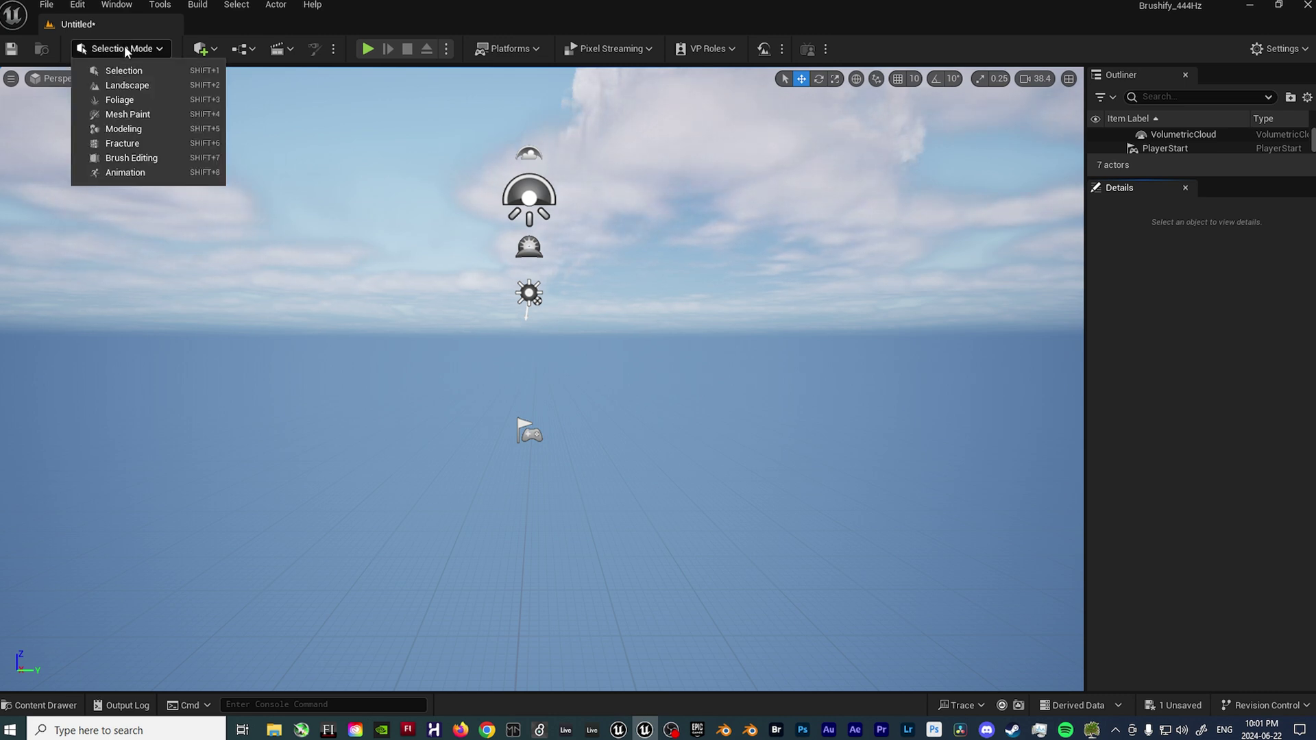
pyautogui.click(137, 85)
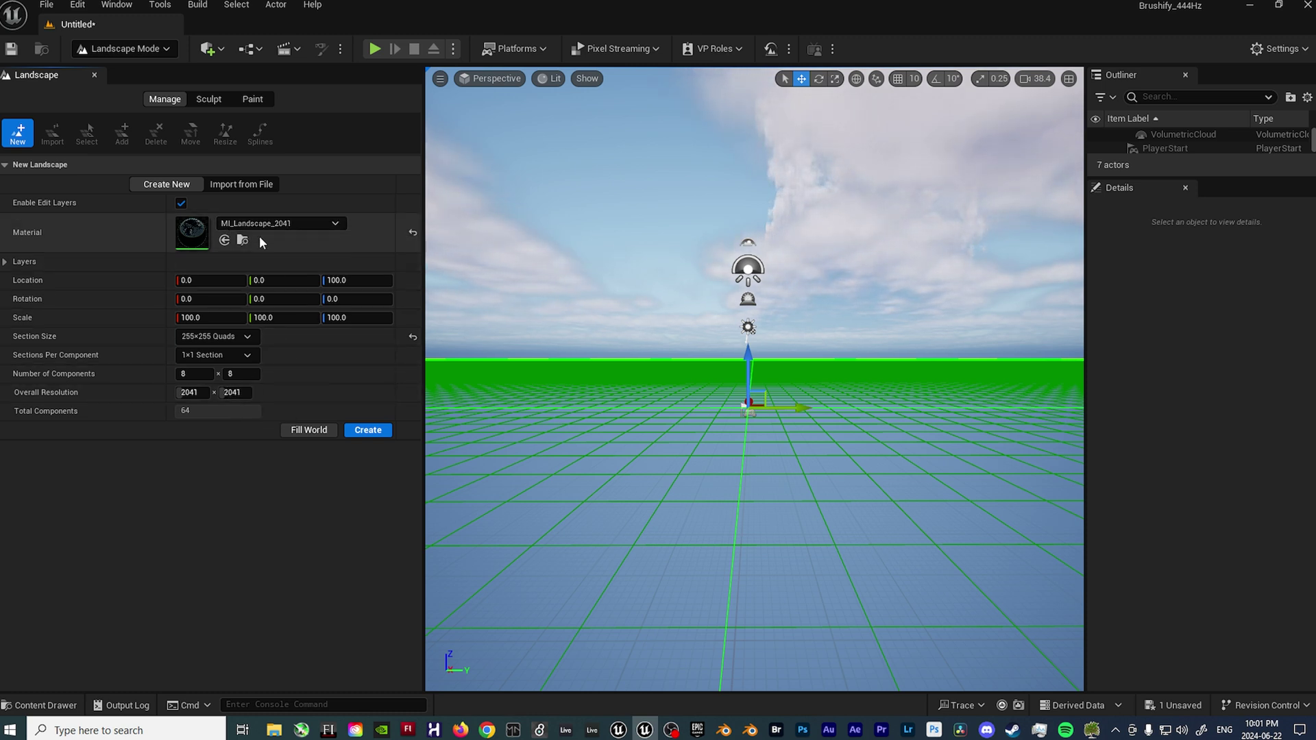
# Create the landscape, assign Grass_LayerInfo to its Grass layer, and view the grass up close
pyautogui.click(368, 430)
pyautogui.click(252, 100)
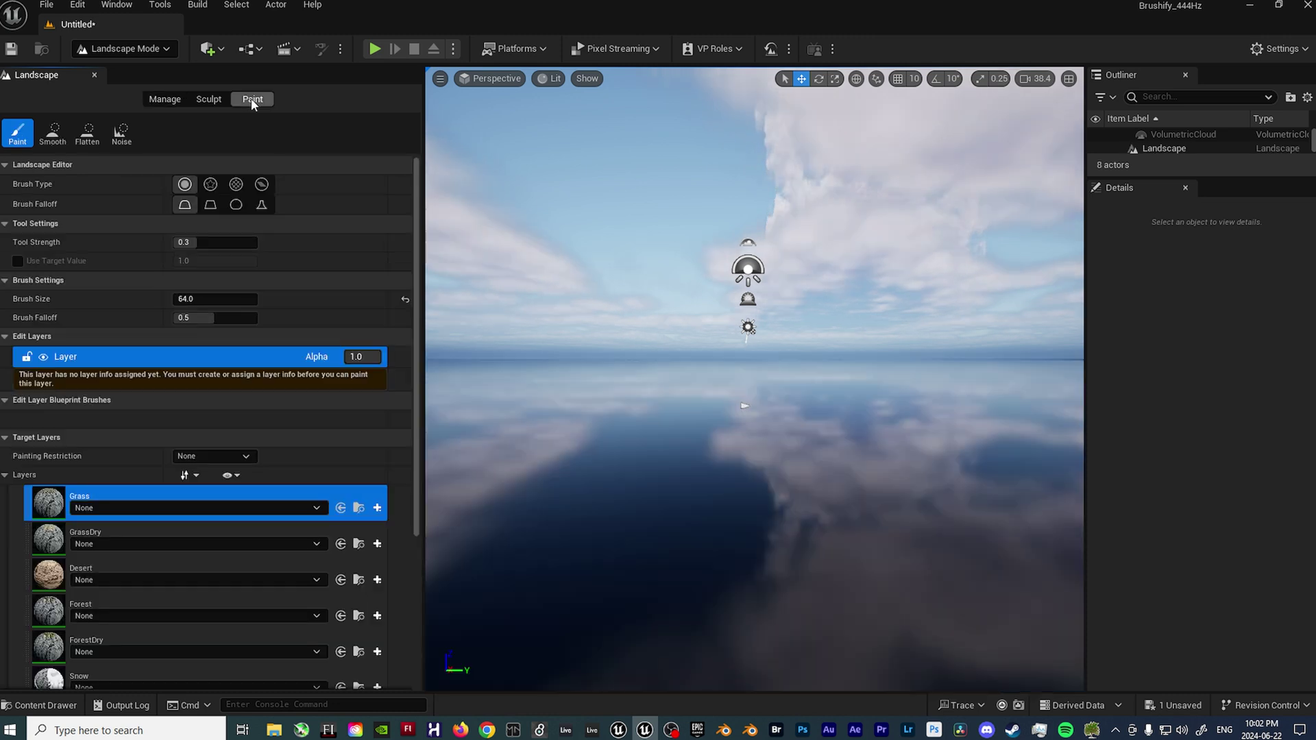
pyautogui.scroll(-6, 255, 504)
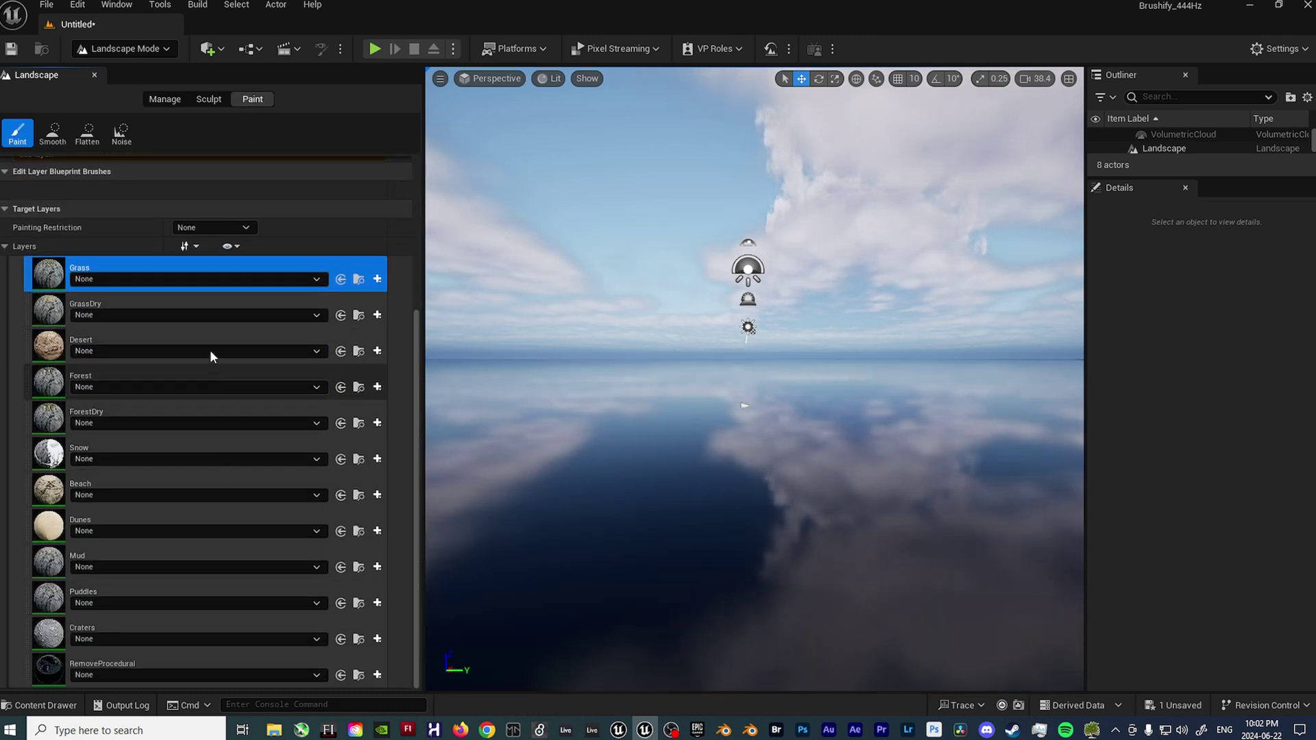
pyautogui.click(178, 279)
pyautogui.click(161, 407)
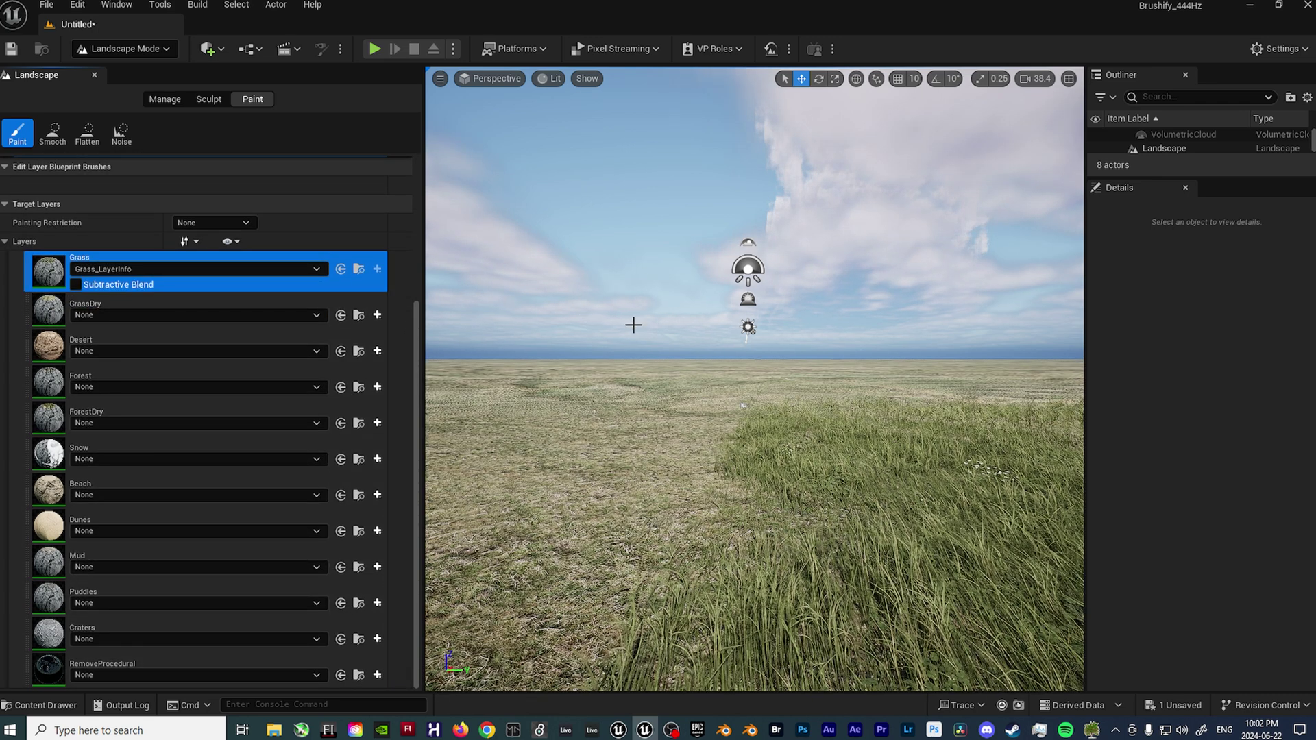
pyautogui.moveTo(658, 367)
pyautogui.mouseDown(button='right')
pyautogui.moveTo(664, 403)
pyautogui.moveTo(651, 406)
pyautogui.mouseUp(button='right')
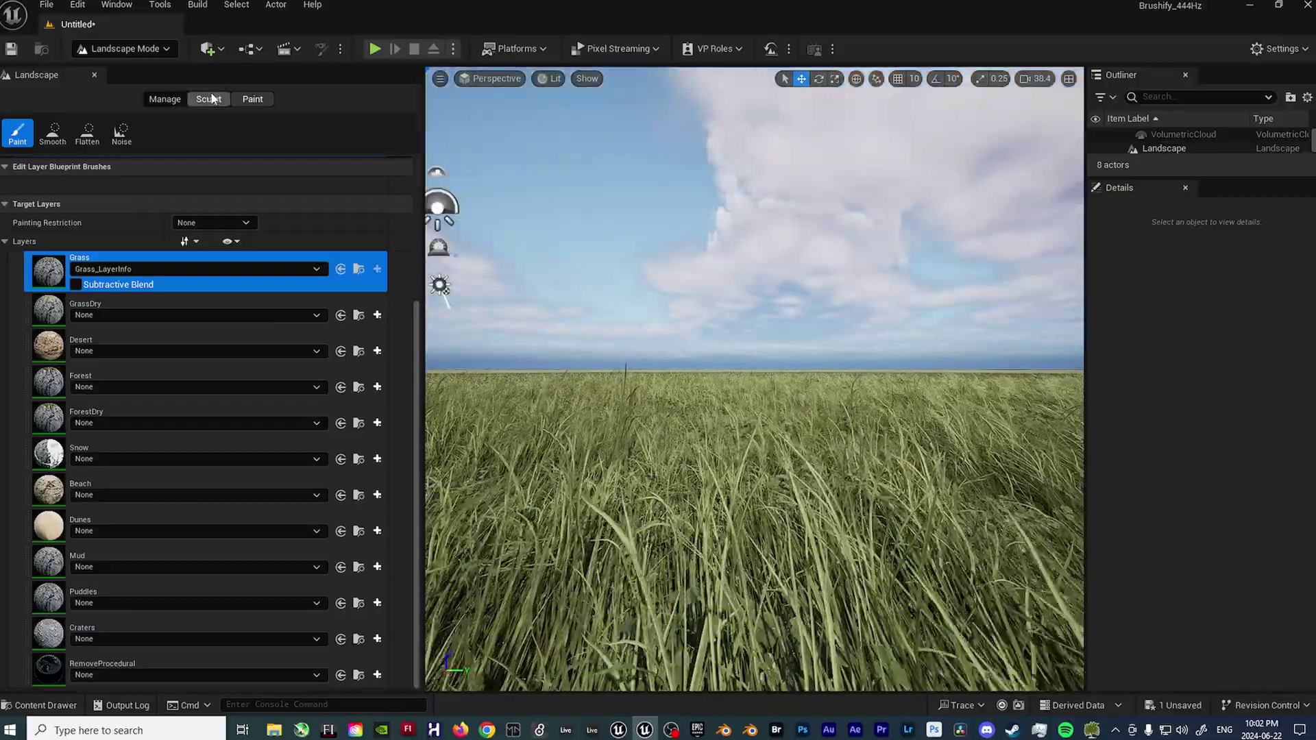
# Choose the Sculpt Blueprint tool with the Brushify_Mountain_01 brush
pyautogui.click(209, 99)
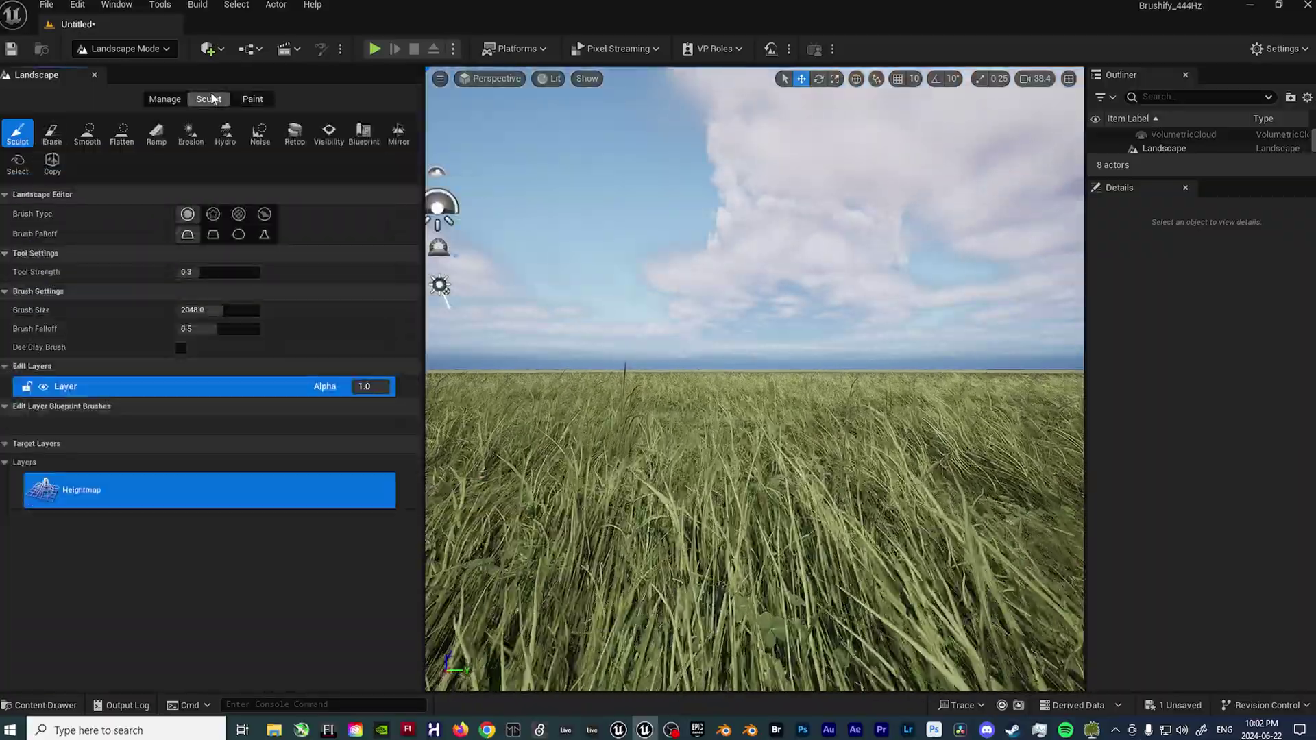
pyautogui.click(369, 140)
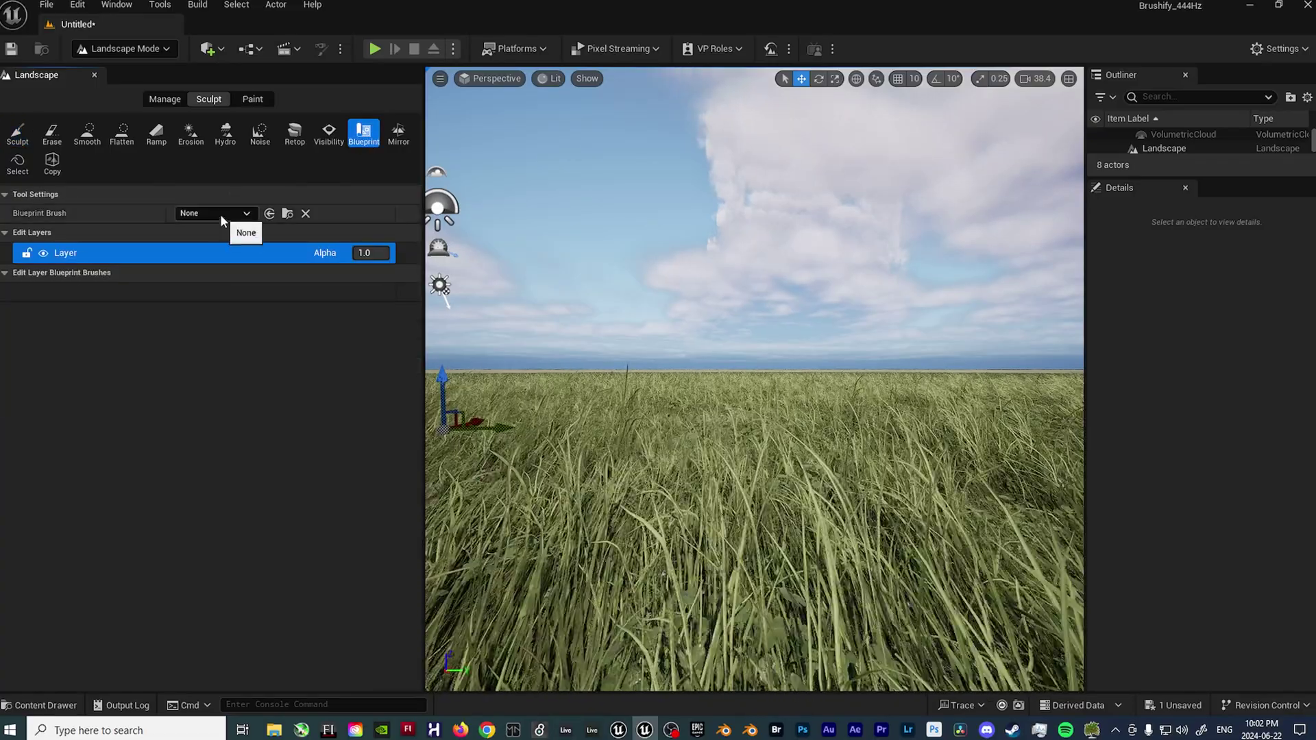
pyautogui.click(220, 213)
pyautogui.scroll(-6, 270, 388)
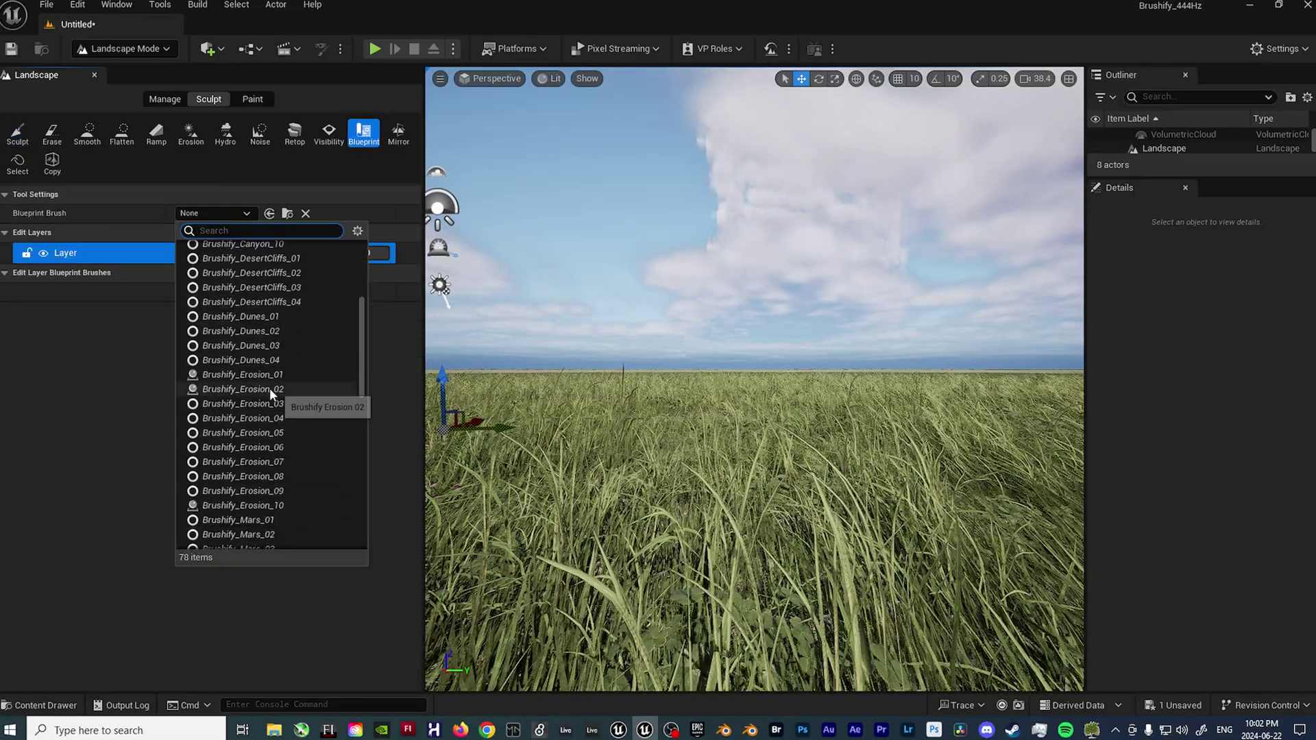
pyautogui.scroll(-6, 270, 388)
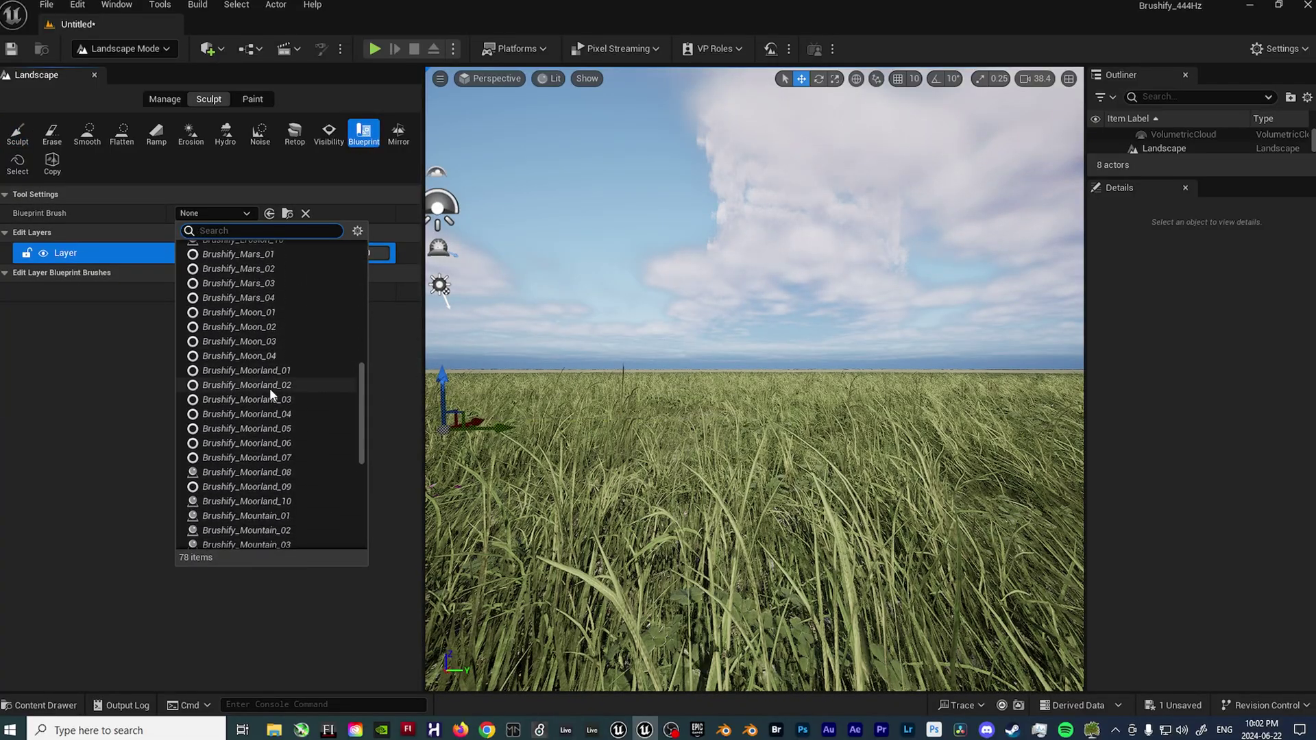
pyautogui.scroll(-3, 269, 388)
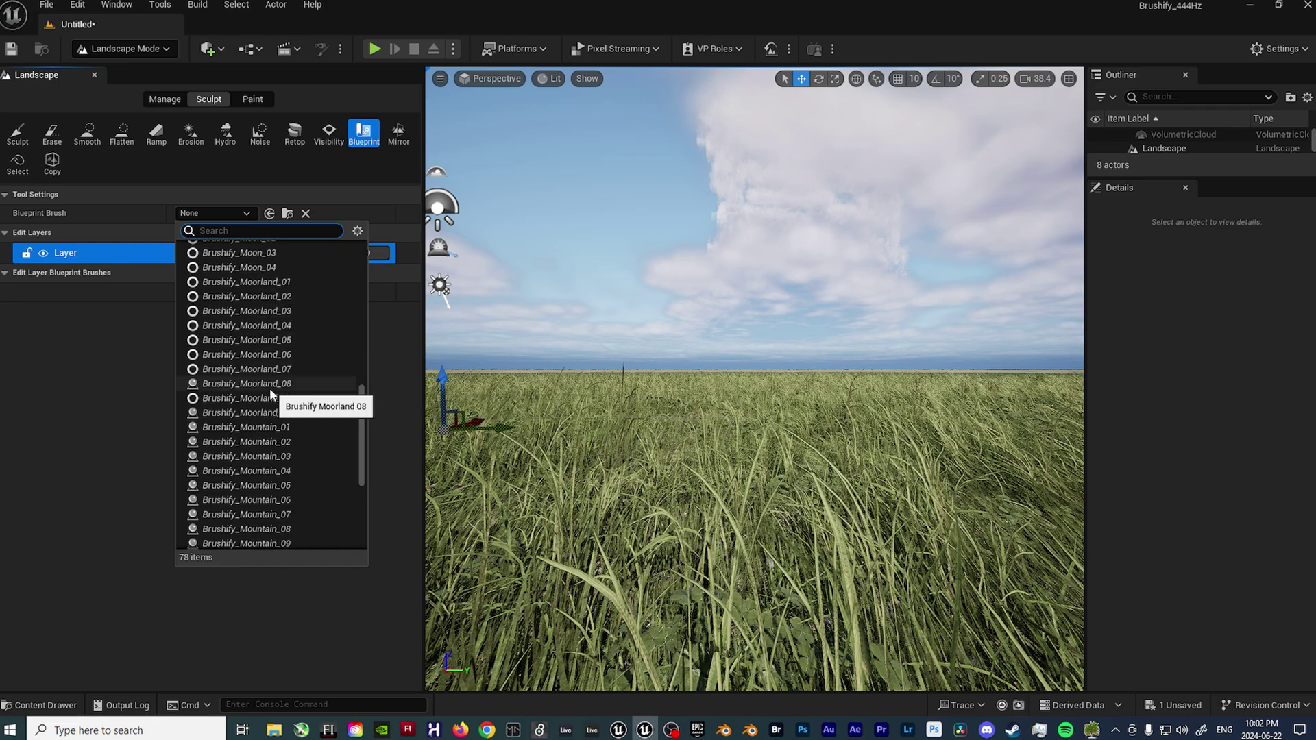
pyautogui.click(271, 429)
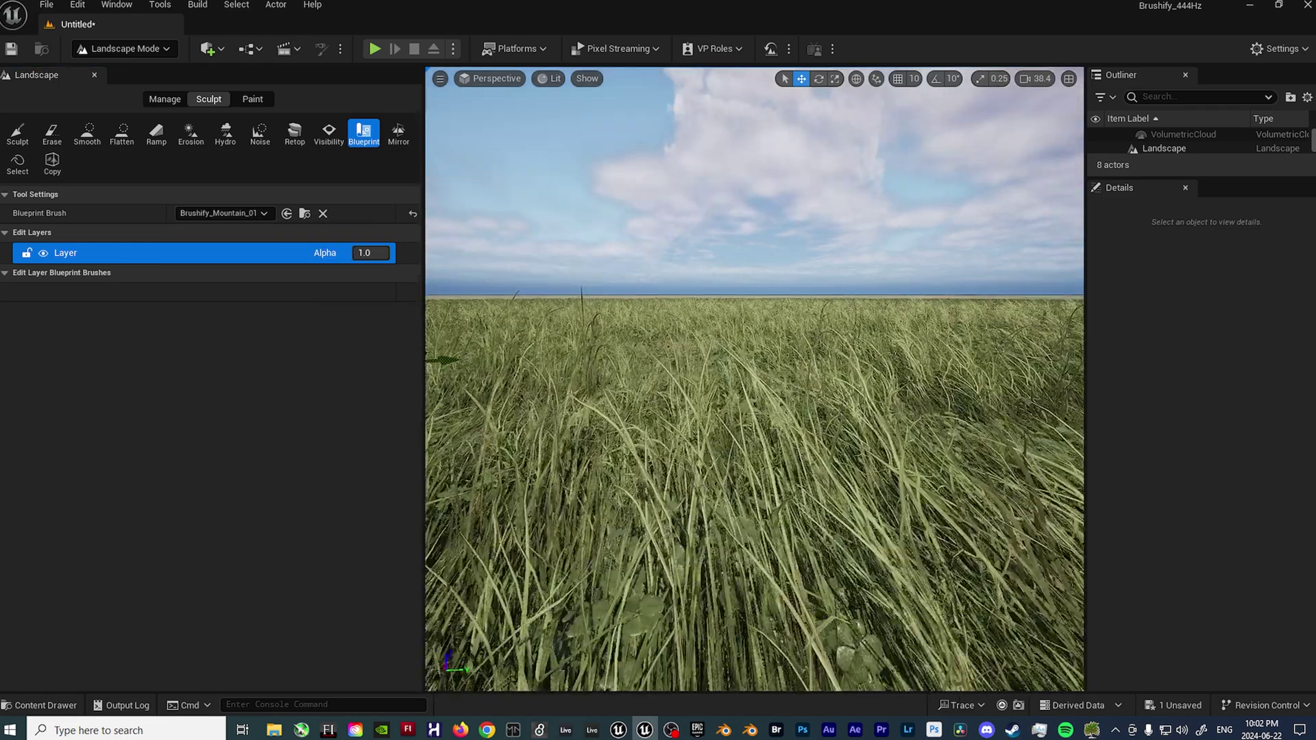
# Place the mountain brush, set its height to 30000, and sink it into the ground
pyautogui.click(792, 441)
pyautogui.moveTo(800, 439)
pyautogui.mouseDown(button='right')
pyautogui.moveTo(843, 428)
pyautogui.moveTo(790, 425)
pyautogui.moveTo(792, 442)
pyautogui.moveTo(754, 432)
pyautogui.mouseUp(button='right')
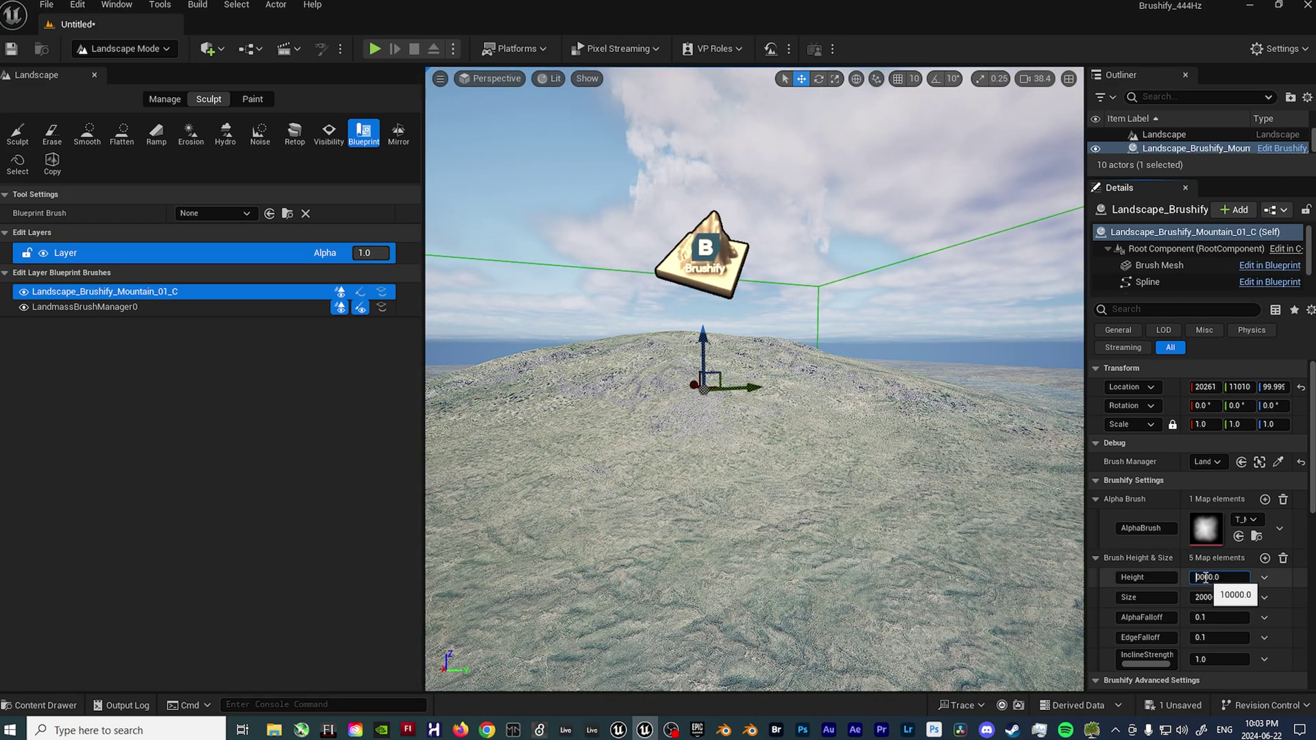
pyautogui.press('Return')
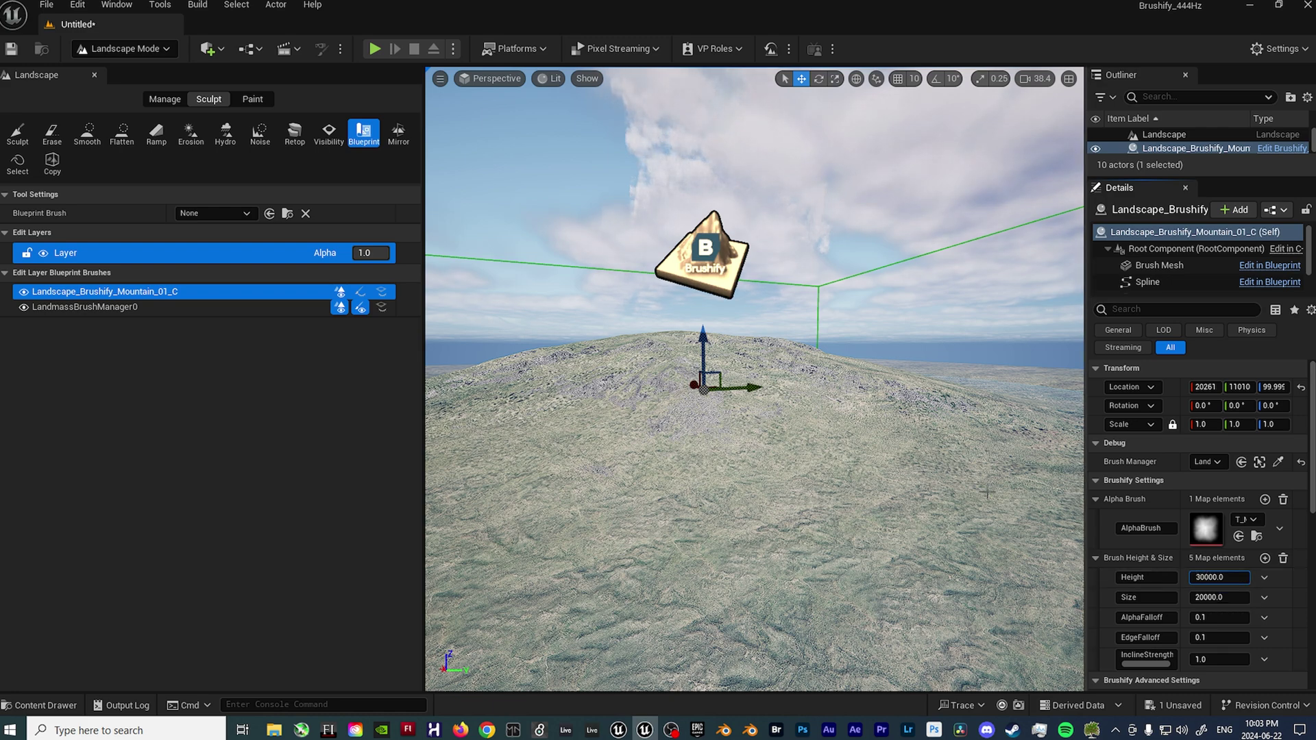
pyautogui.moveTo(822, 411); pyautogui.dragTo(788, 384, button='right')
pyautogui.moveTo(874, 418); pyautogui.dragTo(875, 467)
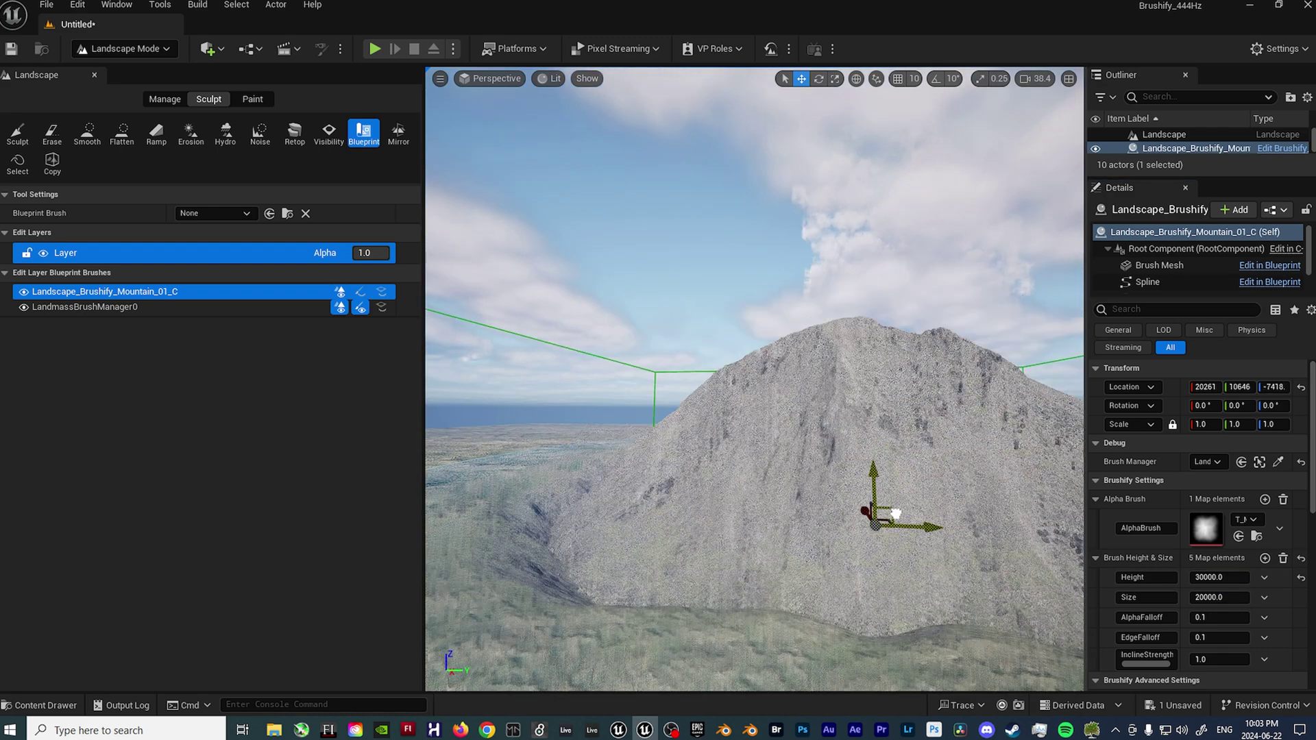
pyautogui.moveTo(875, 466); pyautogui.dragTo(768, 480, button='right')
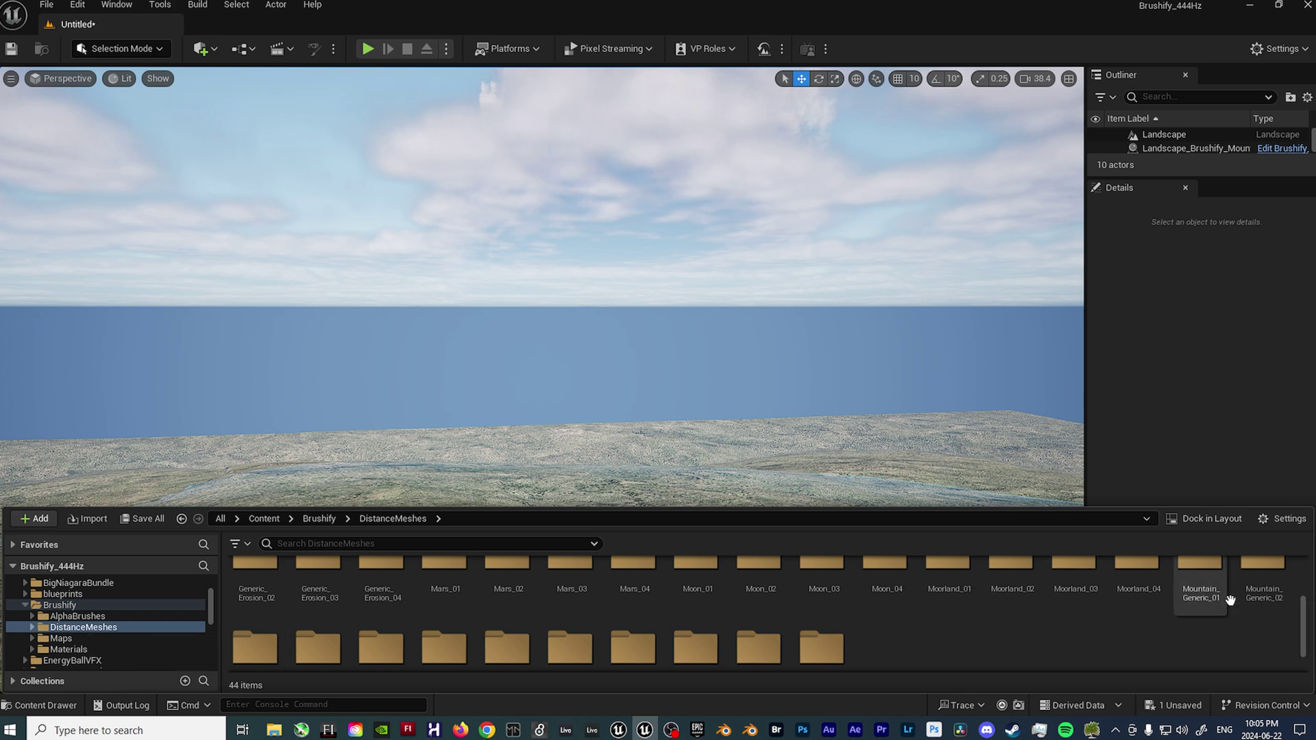
# Drop the S_Mountain_Generic_01 mesh from the Mountain_Generic_01 folder into the scene
pyautogui.doubleClick(1204, 608)
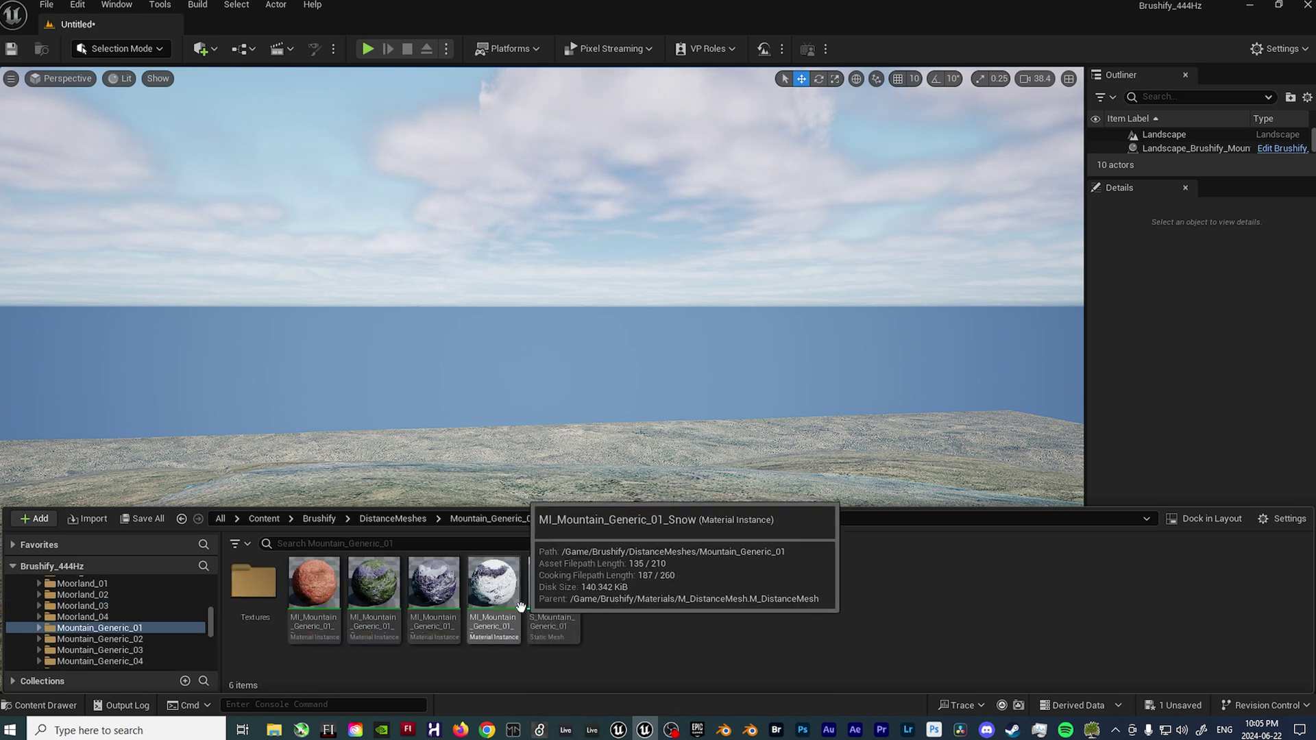
pyautogui.moveTo(537, 606); pyautogui.dragTo(677, 505)
pyautogui.moveTo(677, 505); pyautogui.dragTo(475, 553, button='right')
pyautogui.moveTo(475, 552); pyautogui.dragTo(465, 521)
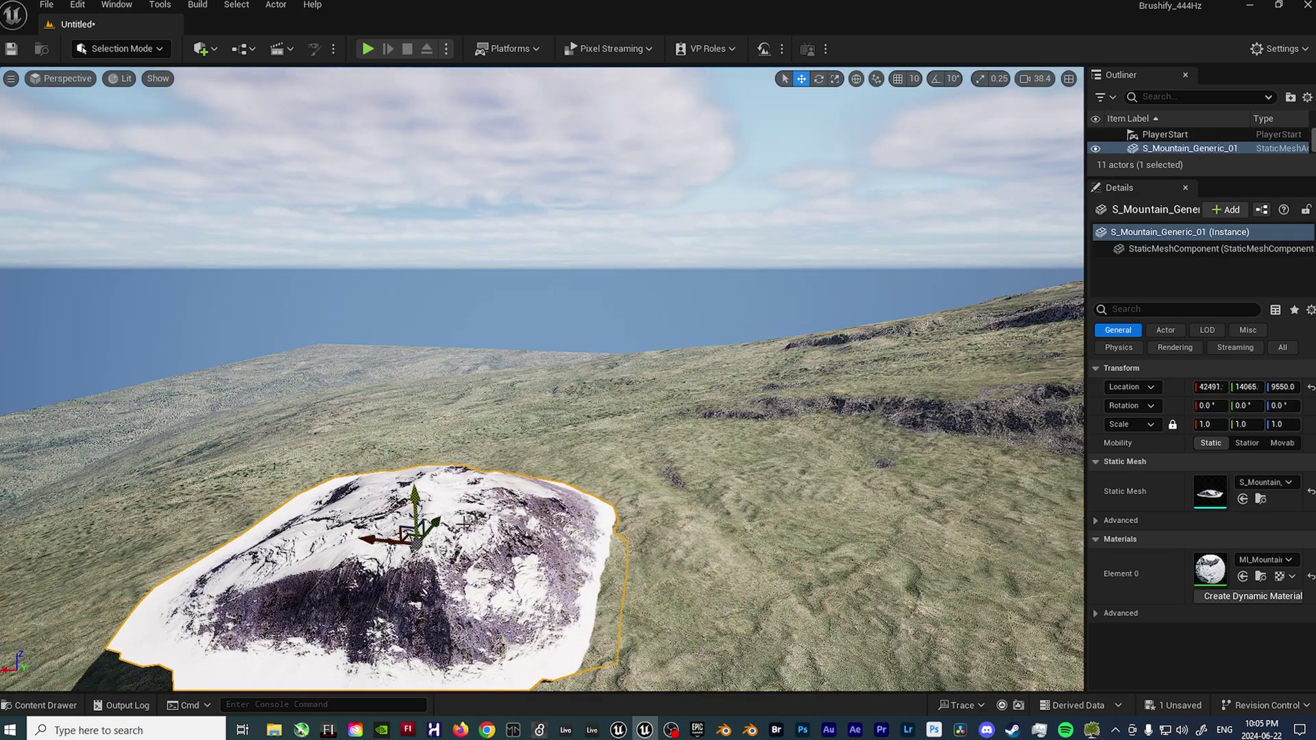
# Scale the mountain to 20 and move it far into the distance as a backdrop
pyautogui.click(1208, 423)
pyautogui.write('20')
pyautogui.press('Return')
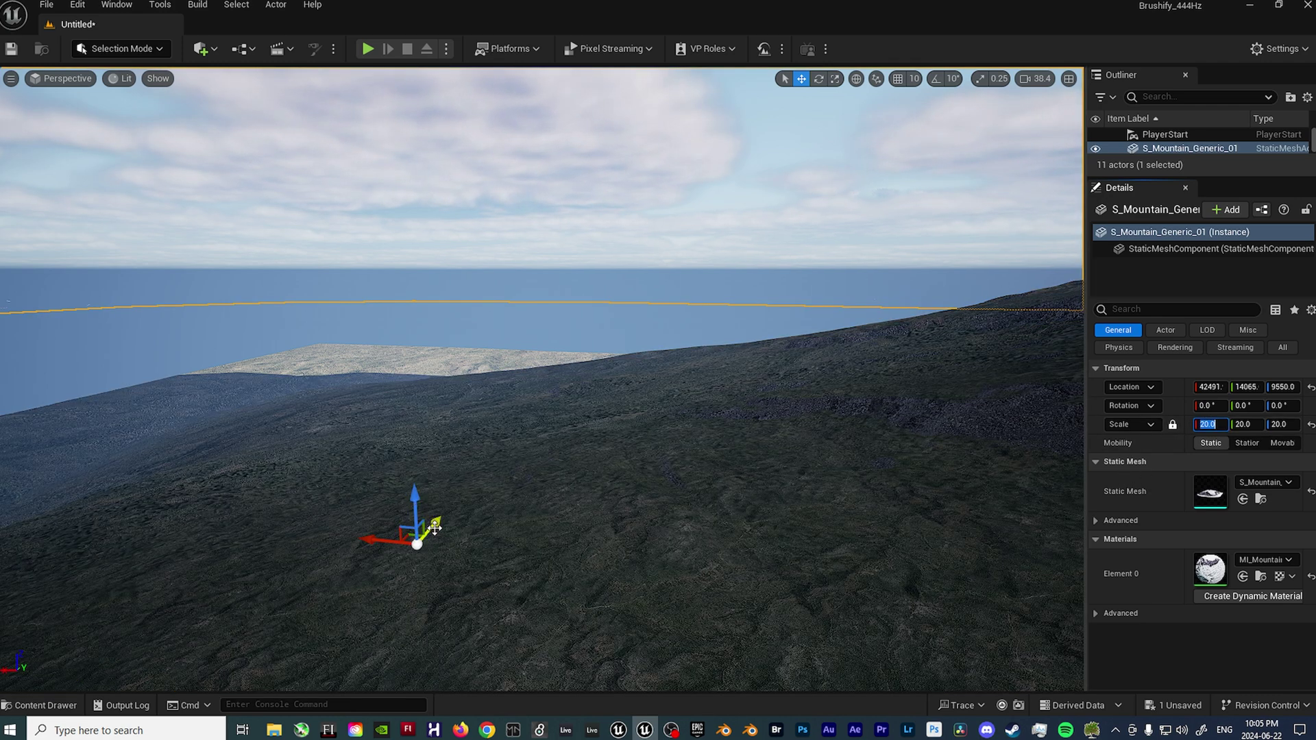
pyautogui.moveTo(435, 528); pyautogui.dragTo(853, 218)
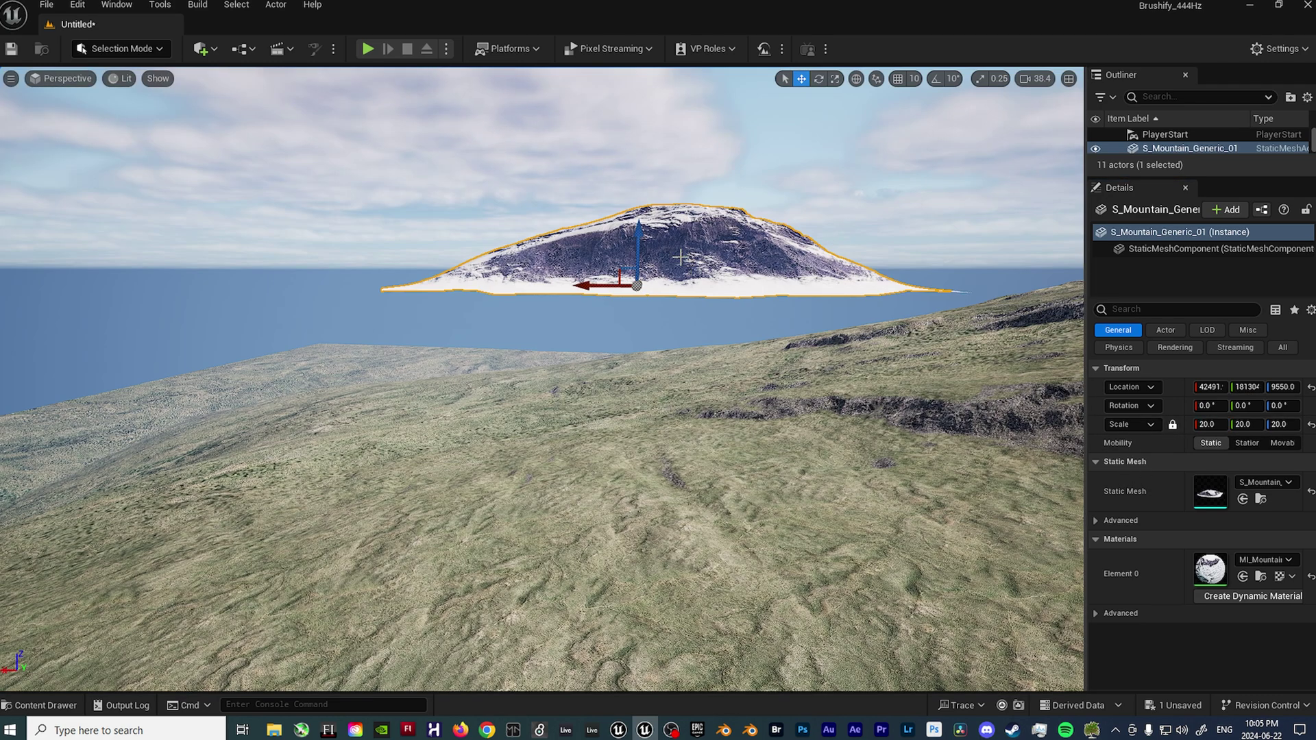
pyautogui.moveTo(639, 233); pyautogui.dragTo(638, 271)
pyautogui.moveTo(586, 310); pyautogui.dragTo(513, 306)
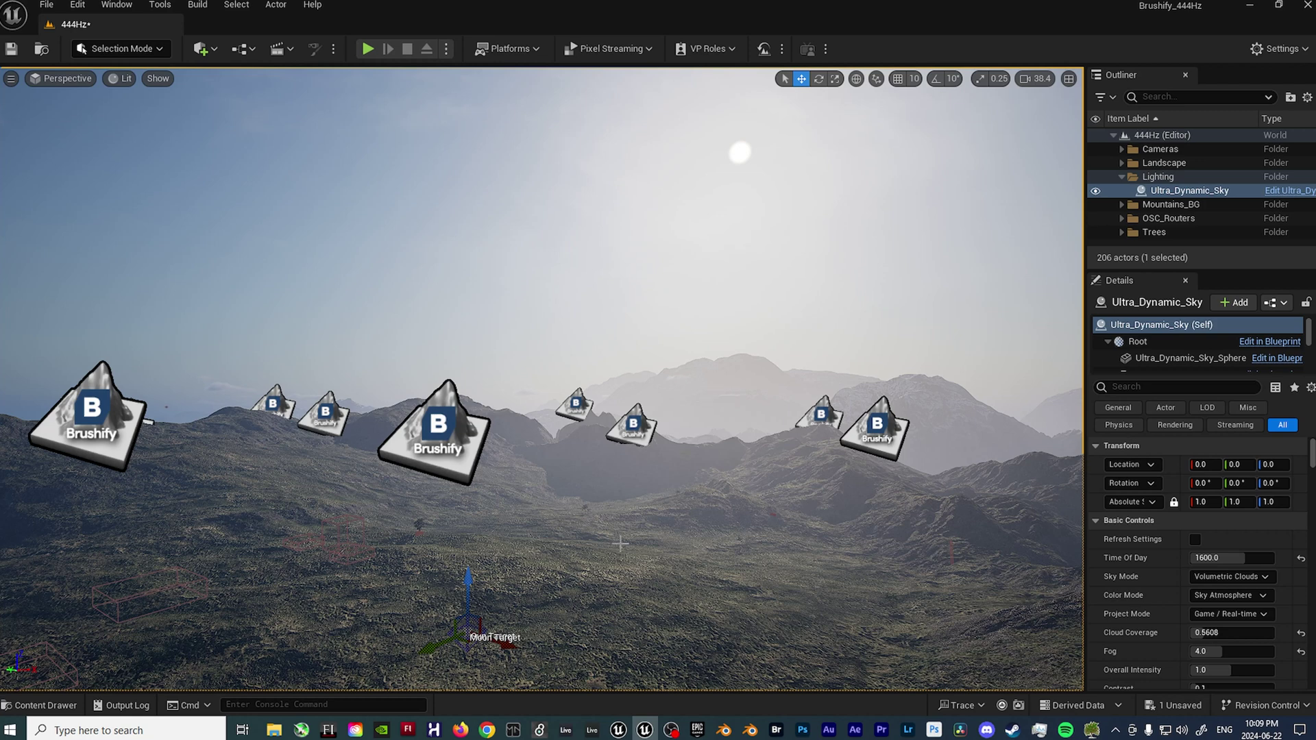
# Set the sky's Time Of Day to 2400 for night, then 960 for daylight
pyautogui.moveTo(621, 541); pyautogui.dragTo(812, 529, button='right')
pyautogui.click(1213, 557)
pyautogui.write('2400')
pyautogui.press('Return')
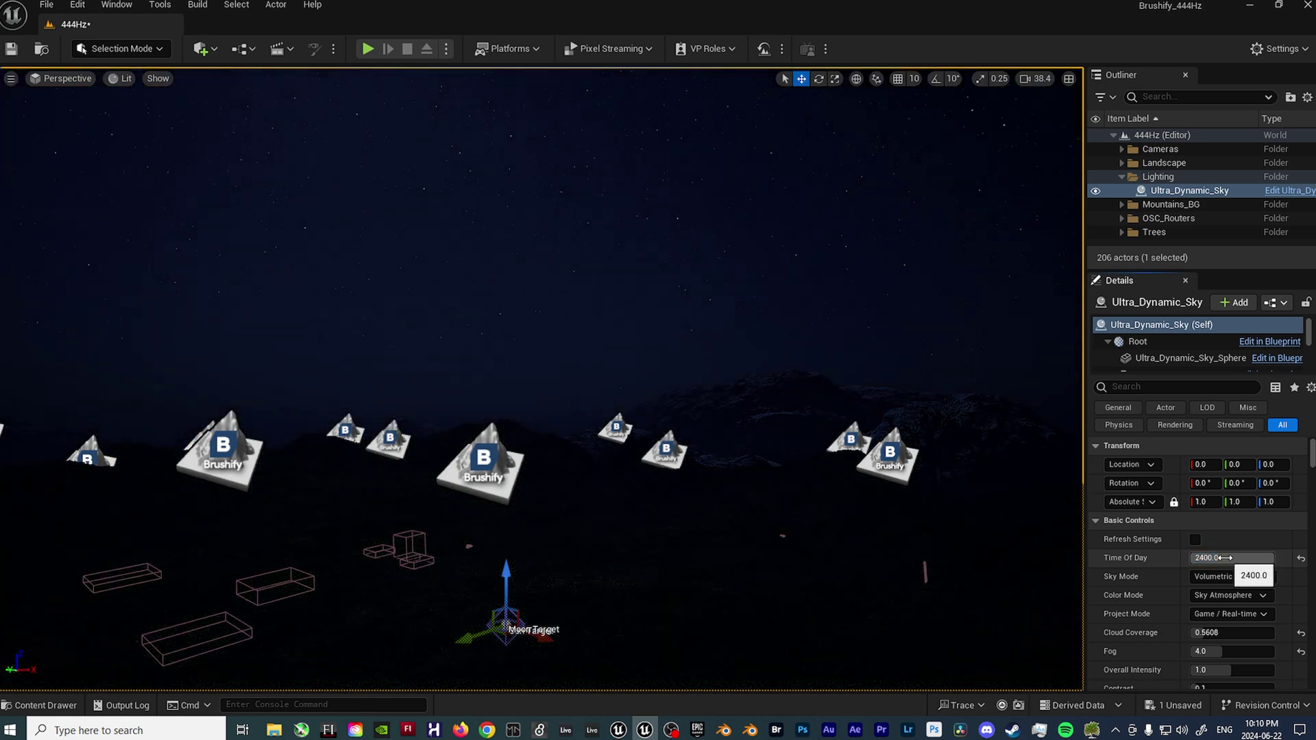
pyautogui.click(1224, 557)
pyautogui.write('960')
pyautogui.press('Return')
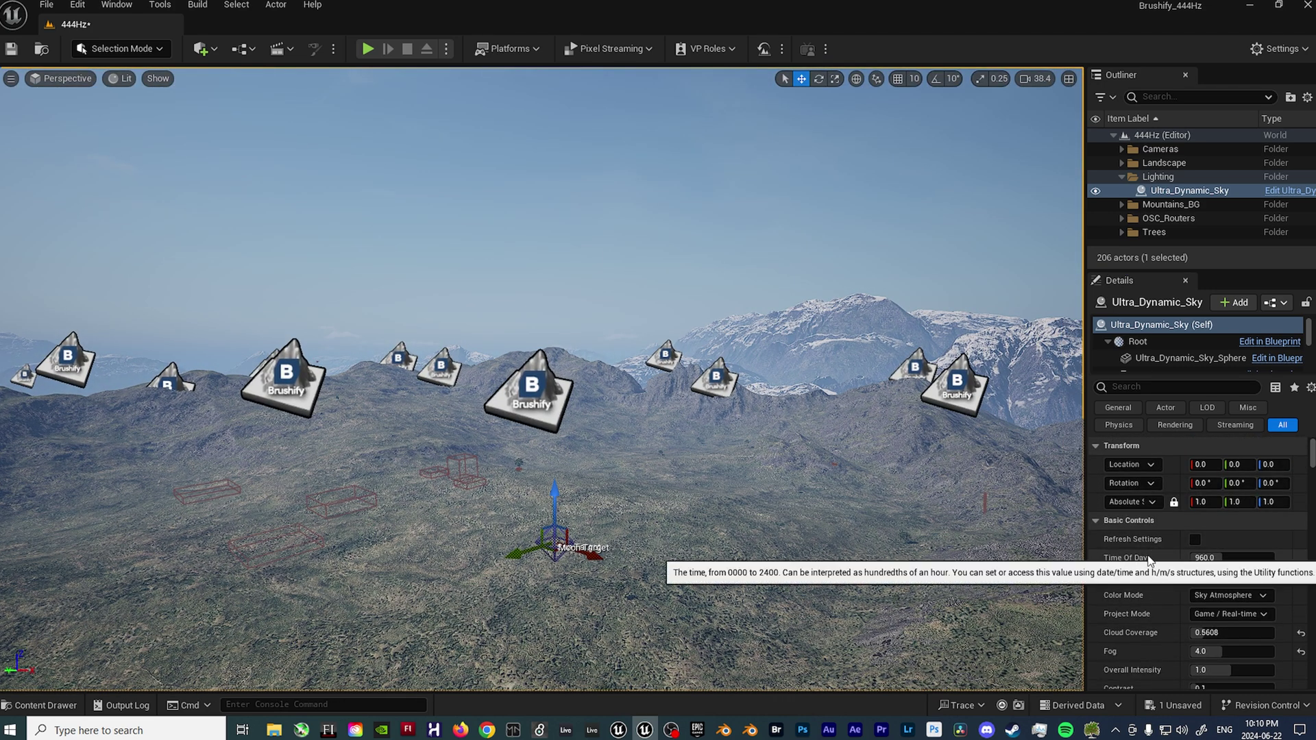
# Scroll the sky Details and fly the camera forward over the lit Brushify landscape
pyautogui.scroll(-1, 1155, 629)
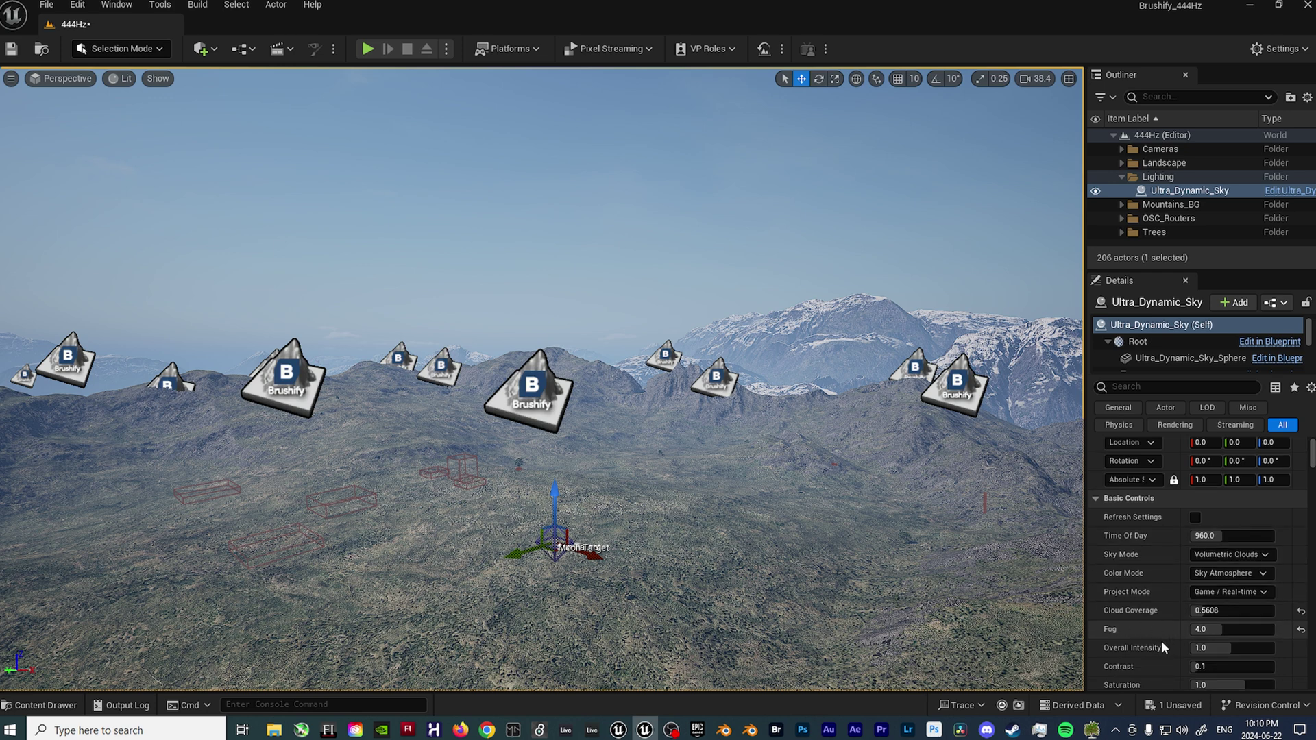
pyautogui.scroll(-2, 1203, 638)
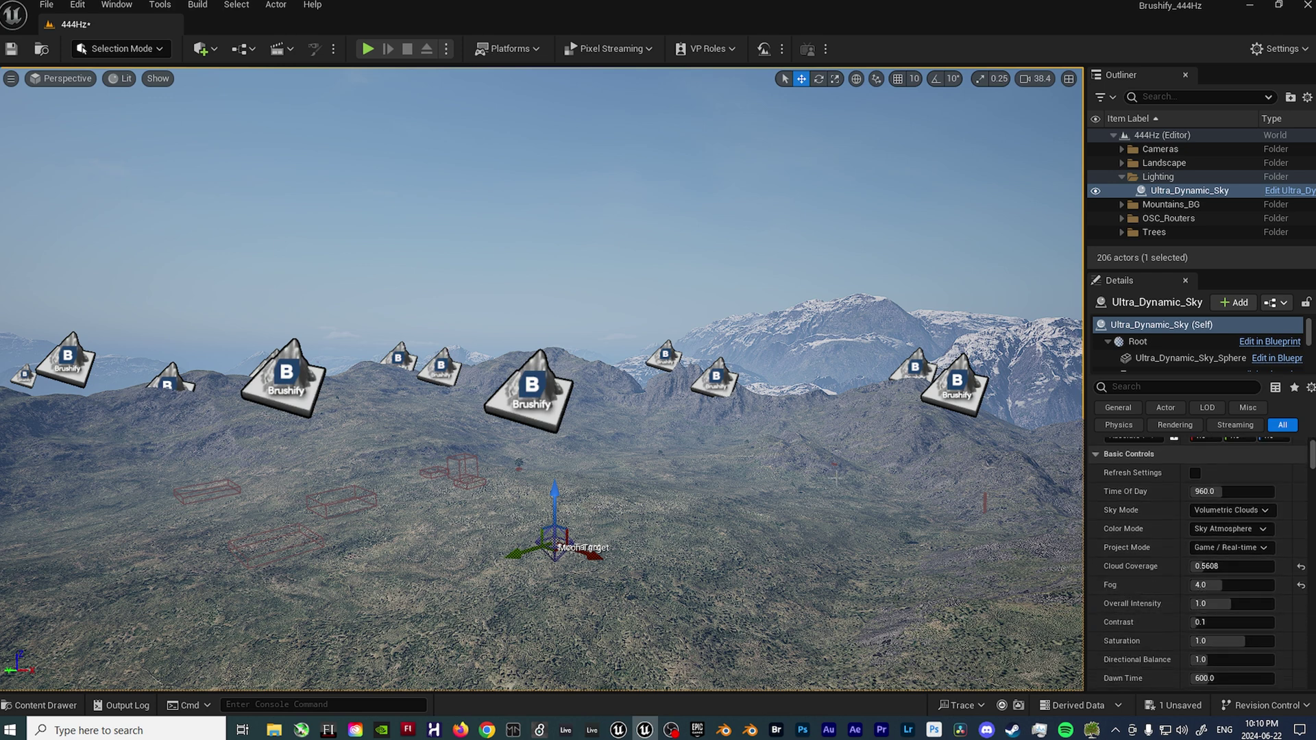
pyautogui.moveTo(822, 480); pyautogui.dragTo(823, 418, button='right')
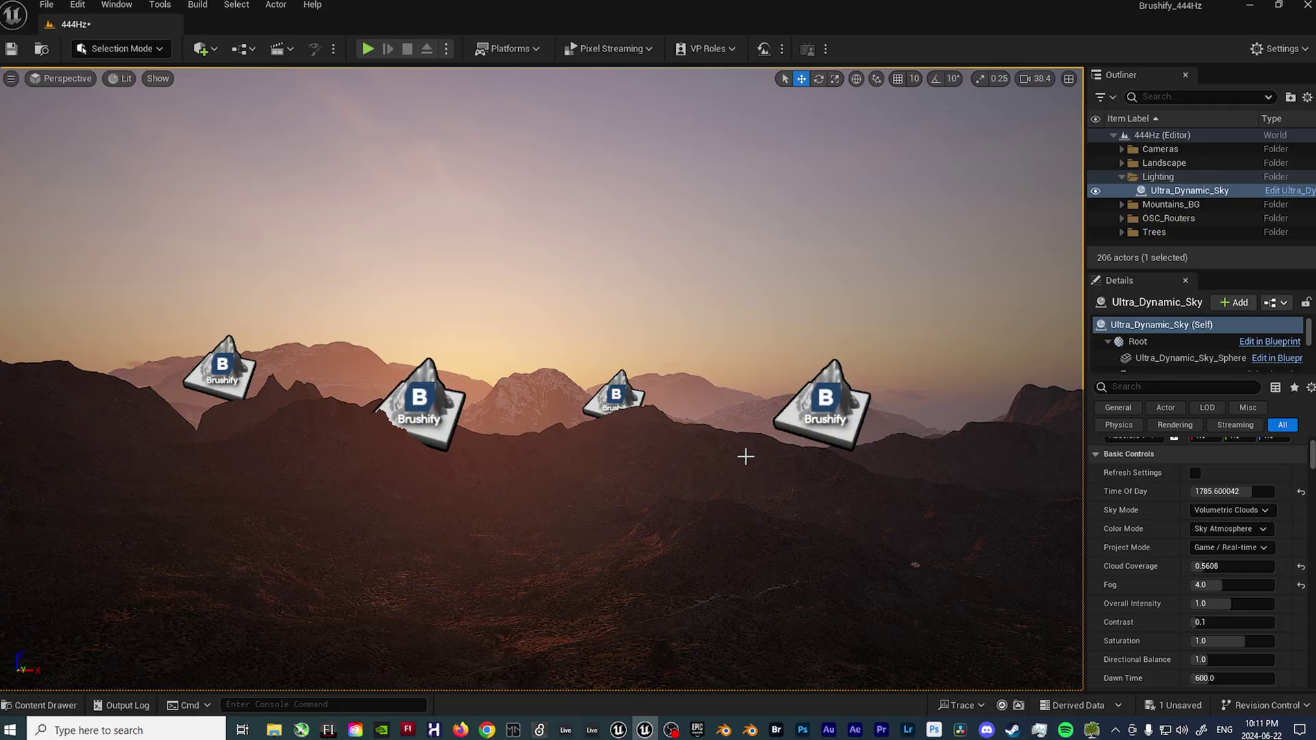
pyautogui.moveTo(743, 456); pyautogui.dragTo(732, 457, button='right')
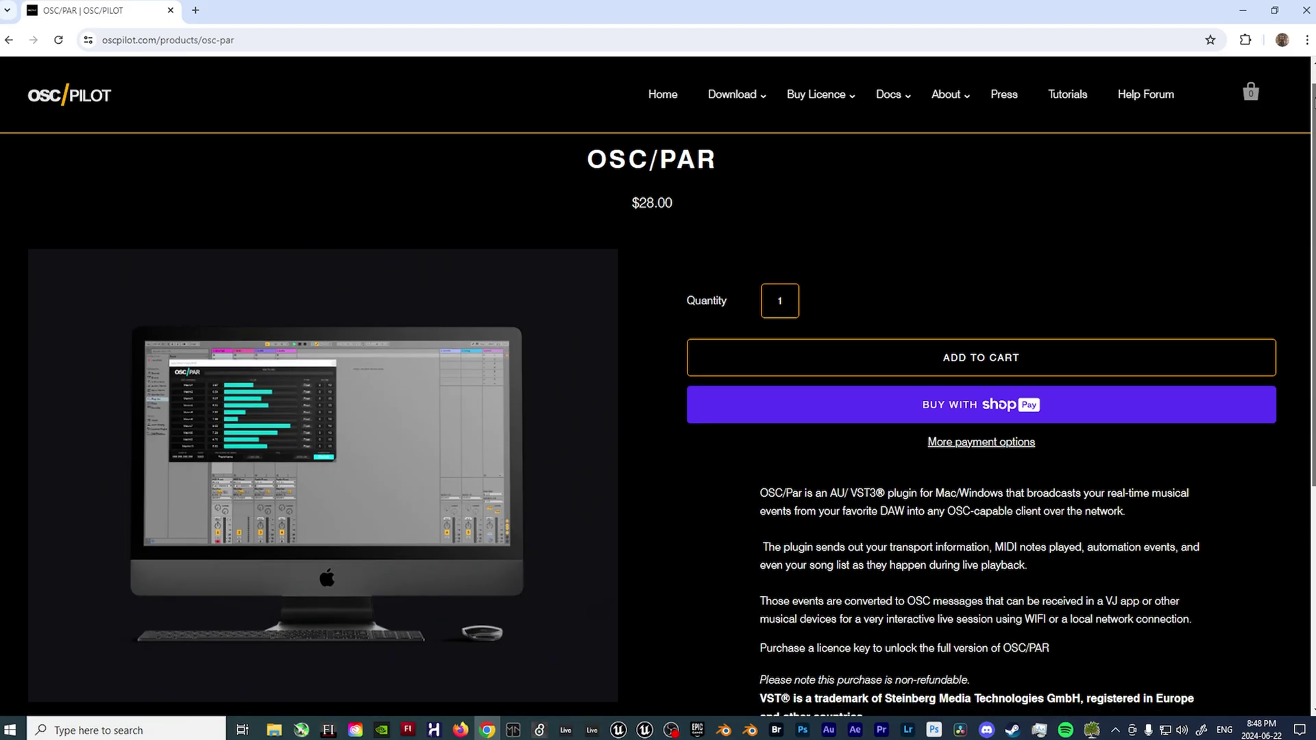
# Move the OSC/PAR plugin window to the top of the screen
pyautogui.moveTo(1313, 101); pyautogui.dragTo(1313, 120)
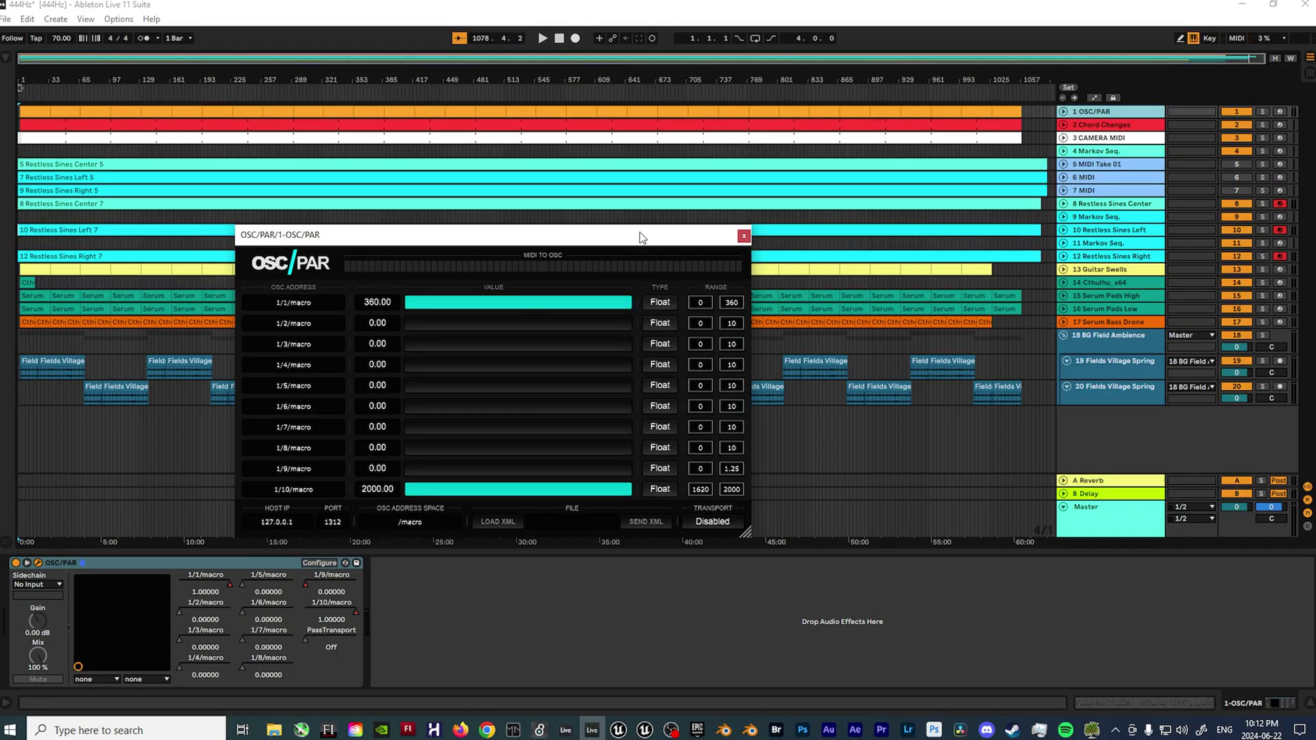
pyautogui.moveTo(639, 233); pyautogui.dragTo(908, 15)
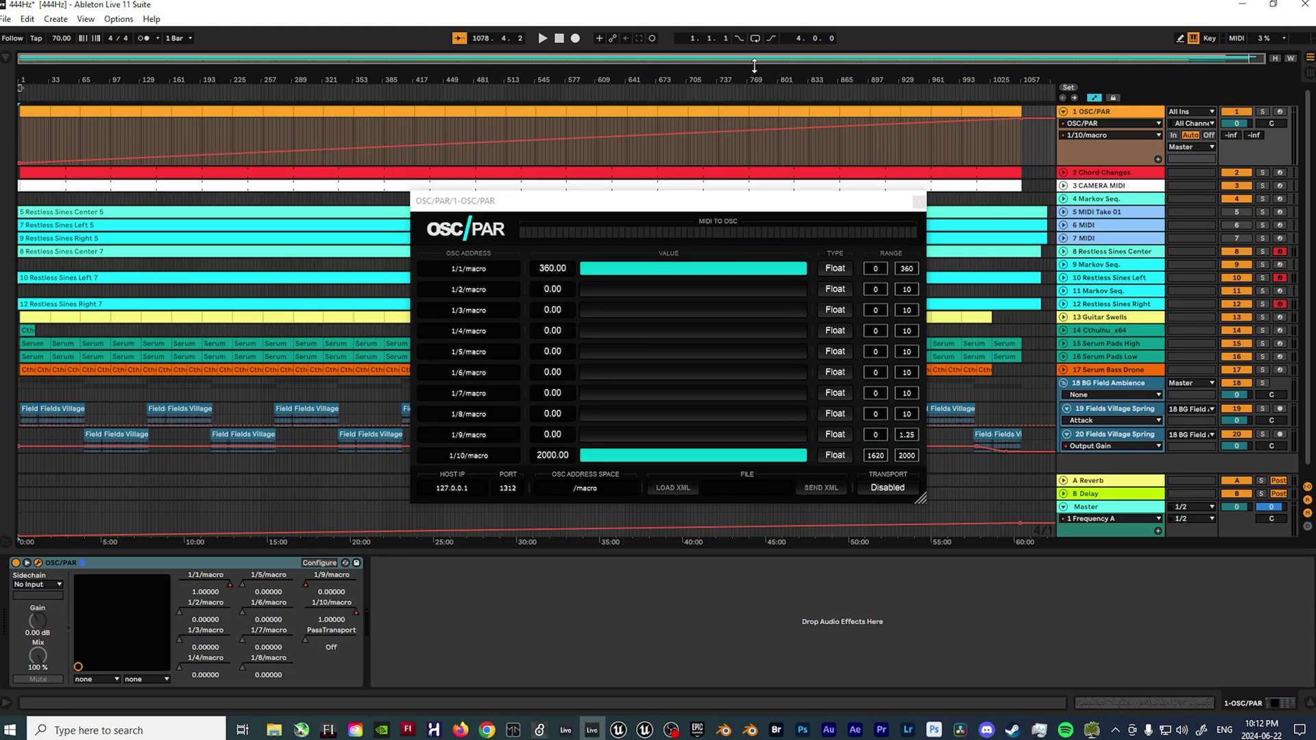
# Restart Ableton playback at bar 744, then bar 27, and return to Unreal Engine
pyautogui.click(722, 89)
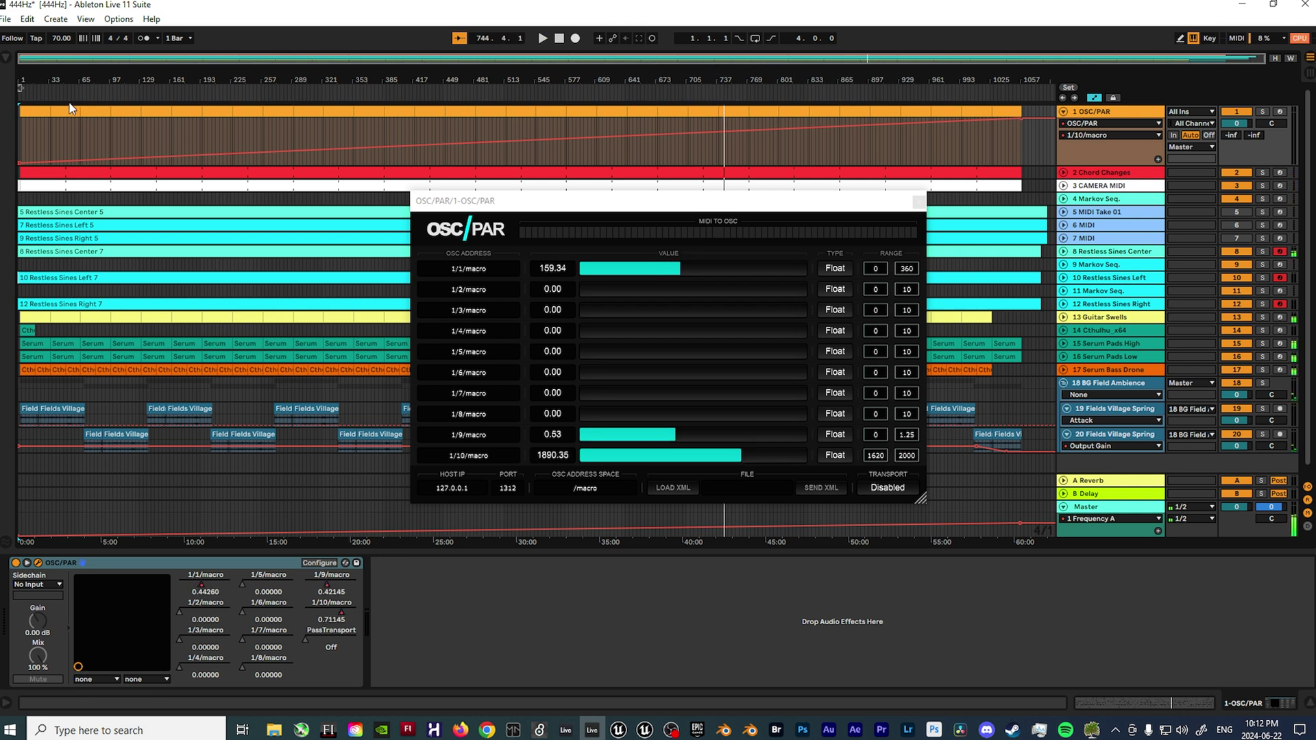
pyautogui.click(43, 95)
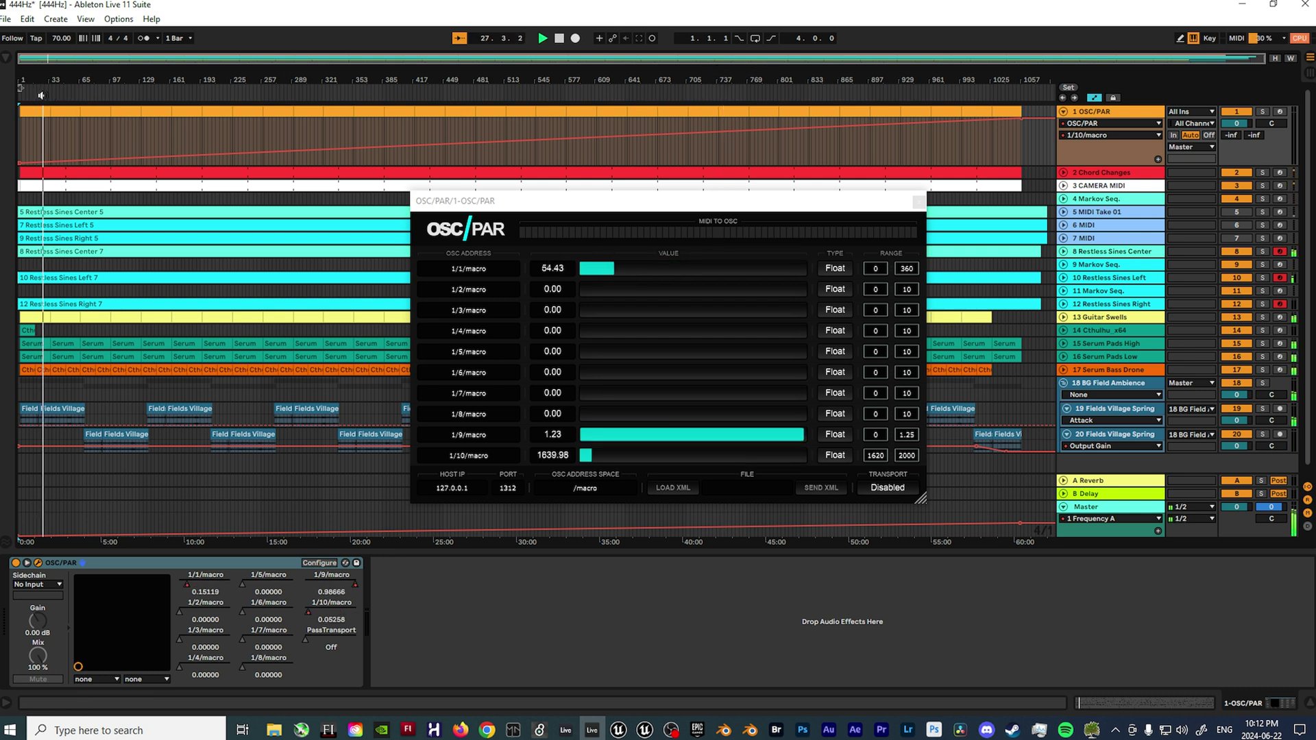
pyautogui.hotkey('alt', 'Tab')
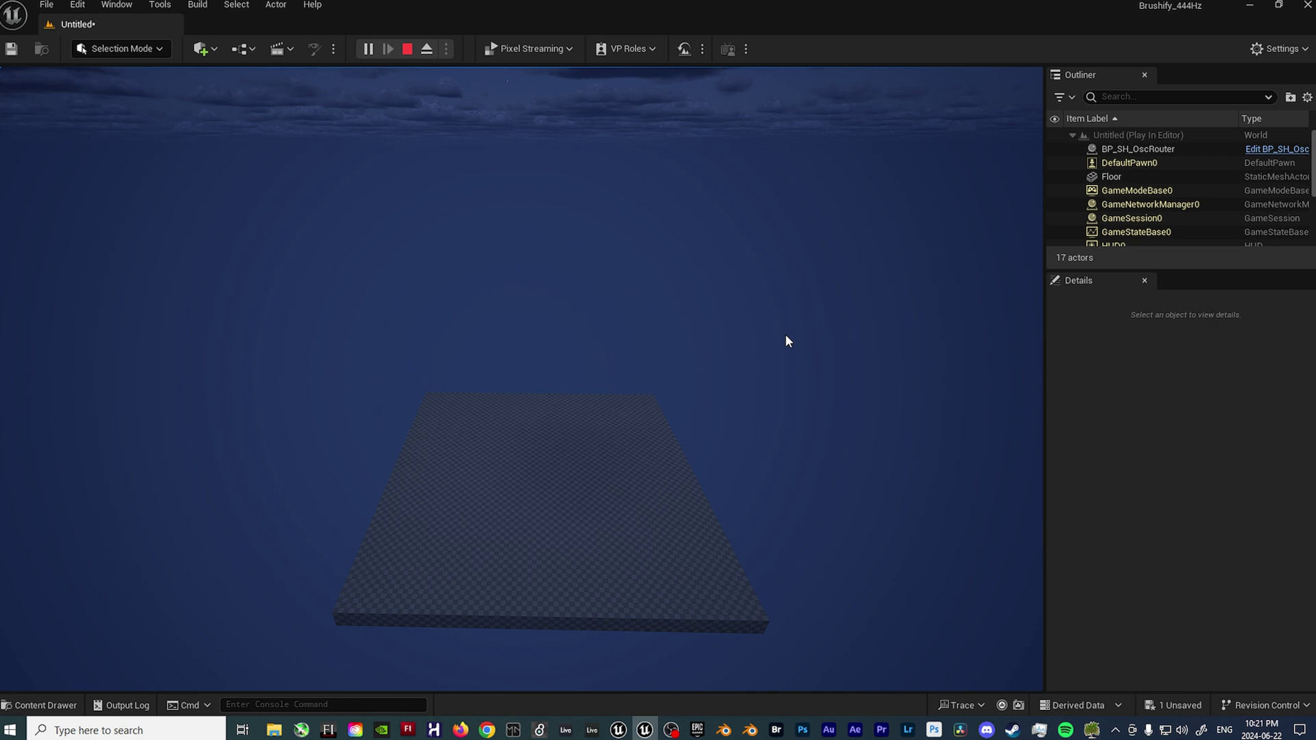
# Leave the running OSC router test level and bring Ableton Live forward
pyautogui.hotkey('alt', 'Tab')
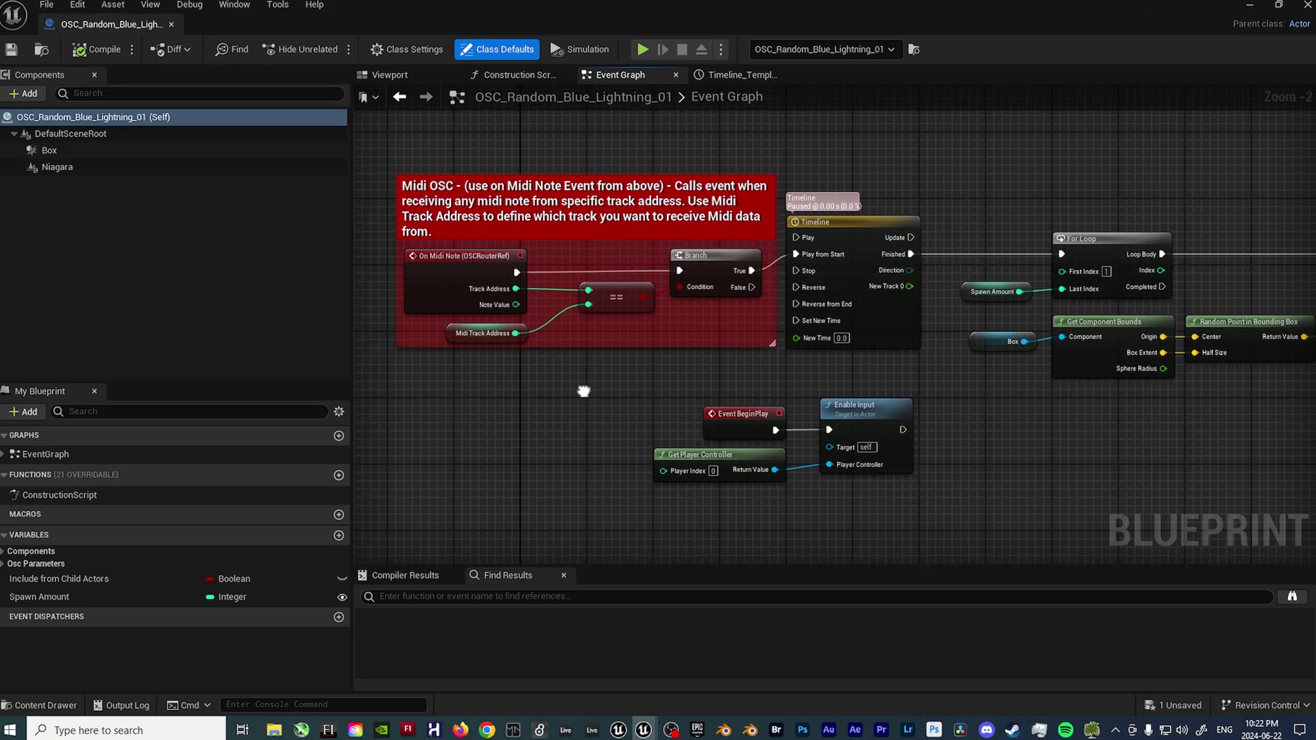
# Zoom to the loop nodes and inspect the Timeline node's curve in OSC_Random_Blue_Lightning_01
pyautogui.scroll(1, 616, 329)
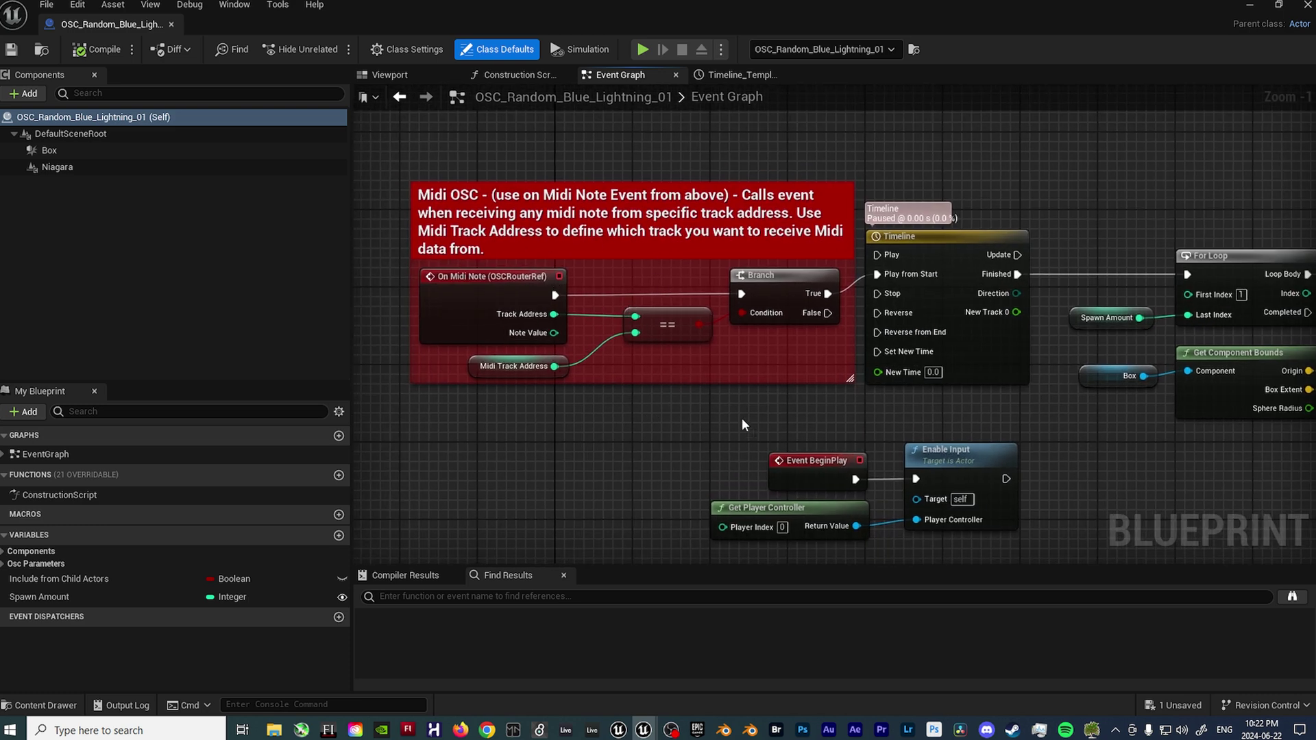
pyautogui.moveTo(775, 431); pyautogui.dragTo(744, 429, button='right')
pyautogui.scroll(1, 653, 435)
pyautogui.moveTo(780, 246); pyautogui.dragTo(743, 218, button='right')
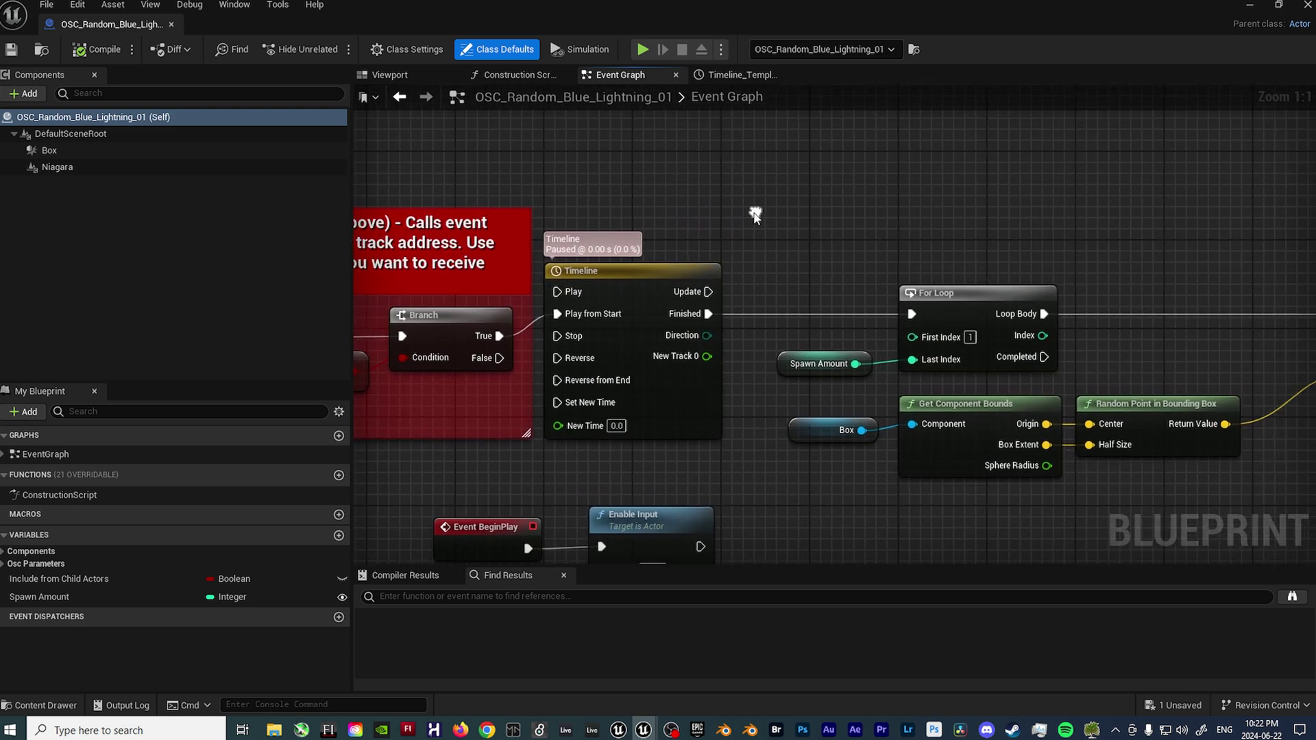
pyautogui.doubleClick(571, 270)
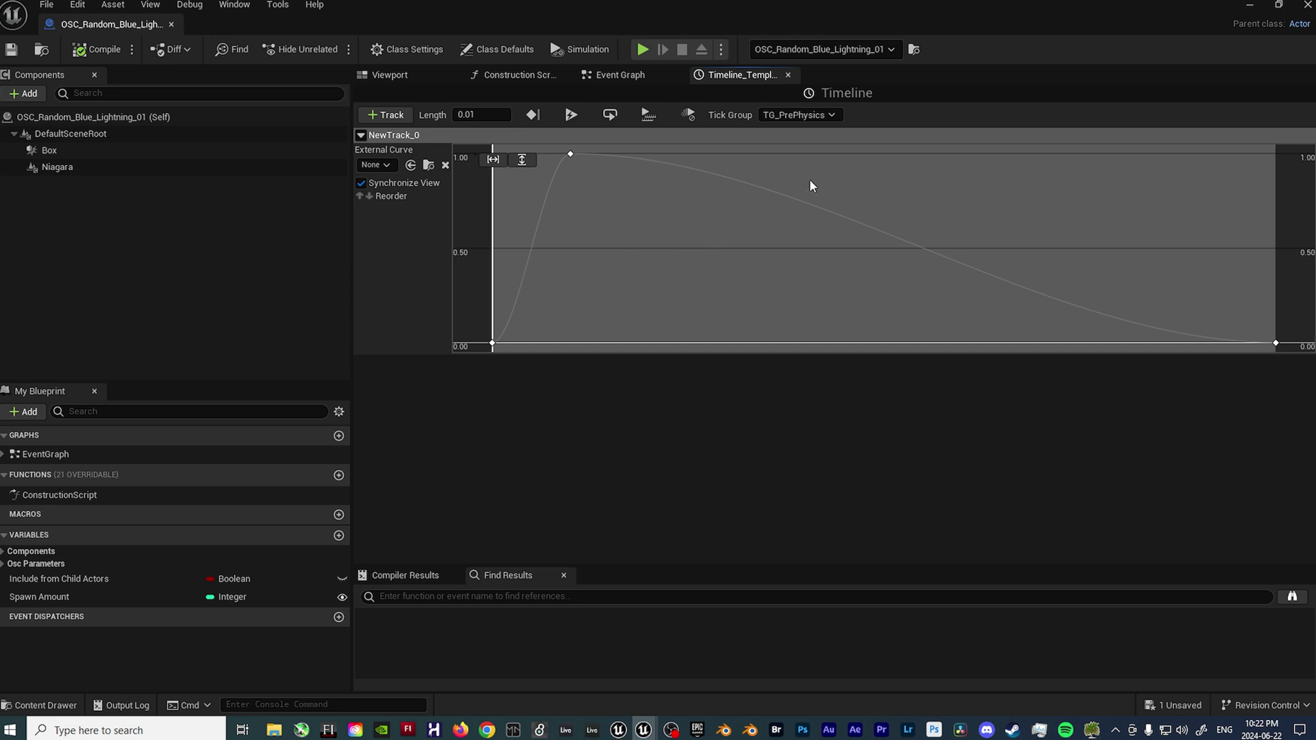
pyautogui.click(613, 75)
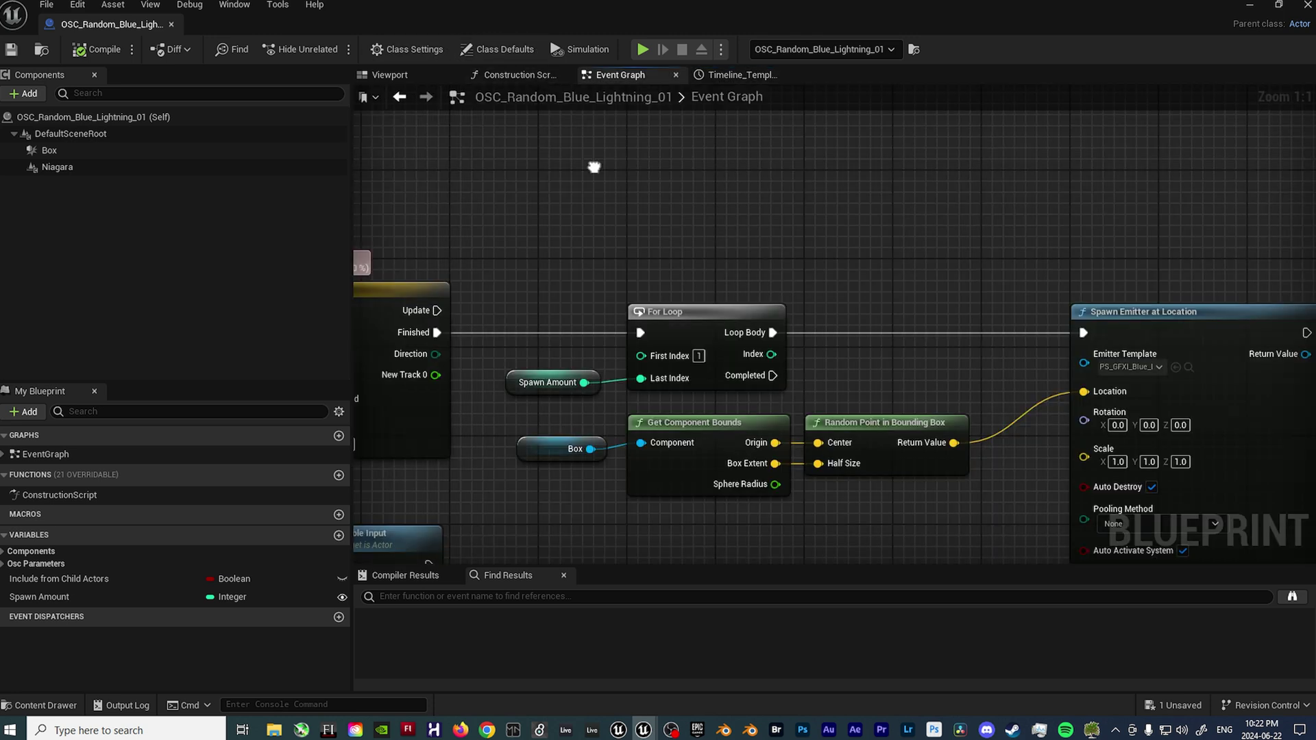
# Pan through the Spawn Emitter at Location, bounding-box and Timeline nodes, selecting Spawn Amount
pyautogui.moveTo(593, 168)
pyautogui.mouseDown(button='right')
pyautogui.moveTo(558, 141)
pyautogui.moveTo(599, 156)
pyautogui.mouseUp(button='right')
pyautogui.moveTo(671, 186); pyautogui.dragTo(750, 252, button='right')
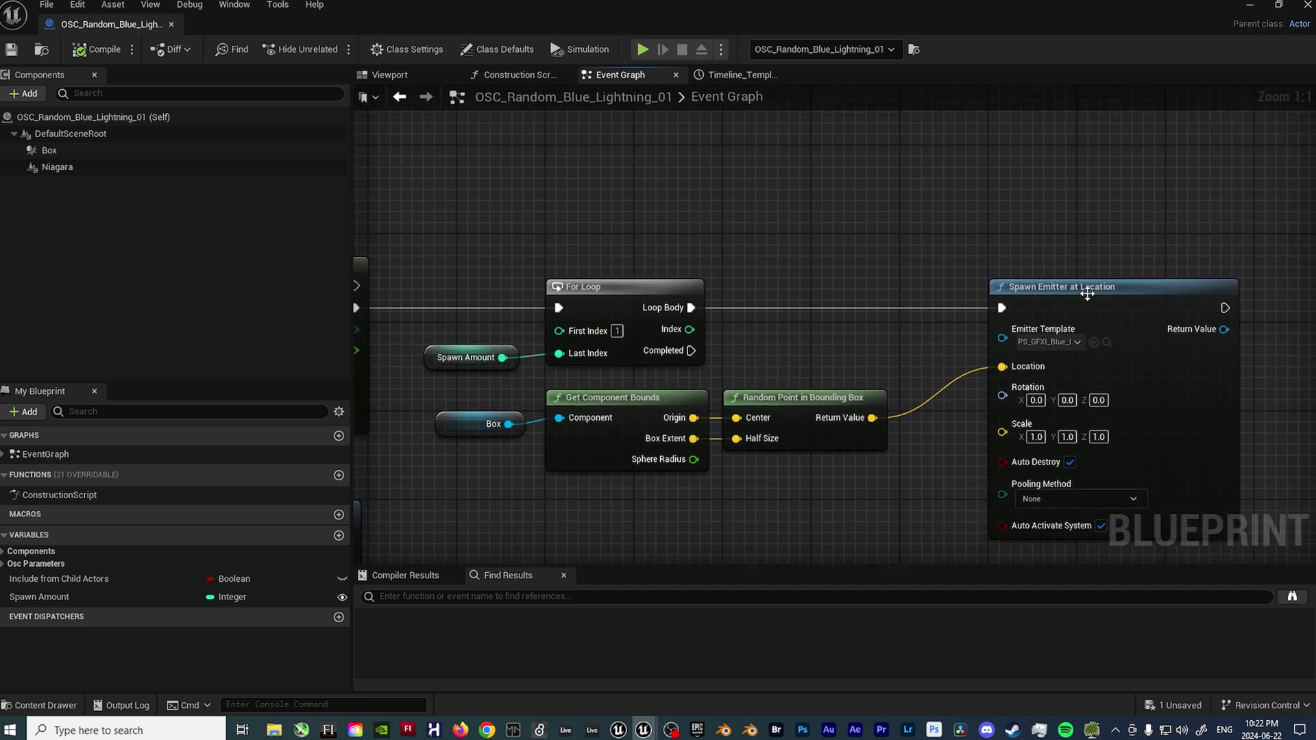
pyautogui.moveTo(1081, 313); pyautogui.dragTo(1080, 222, button='right')
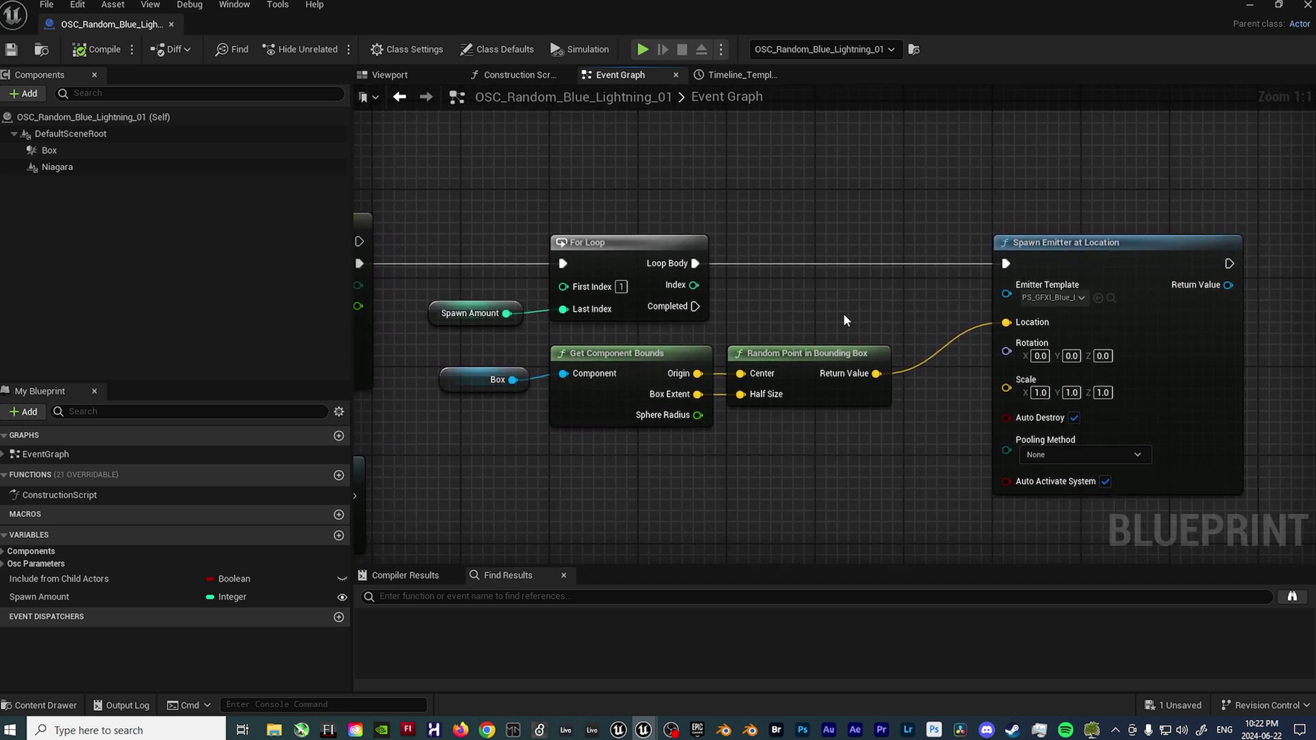
pyautogui.moveTo(843, 321); pyautogui.dragTo(905, 311, button='right')
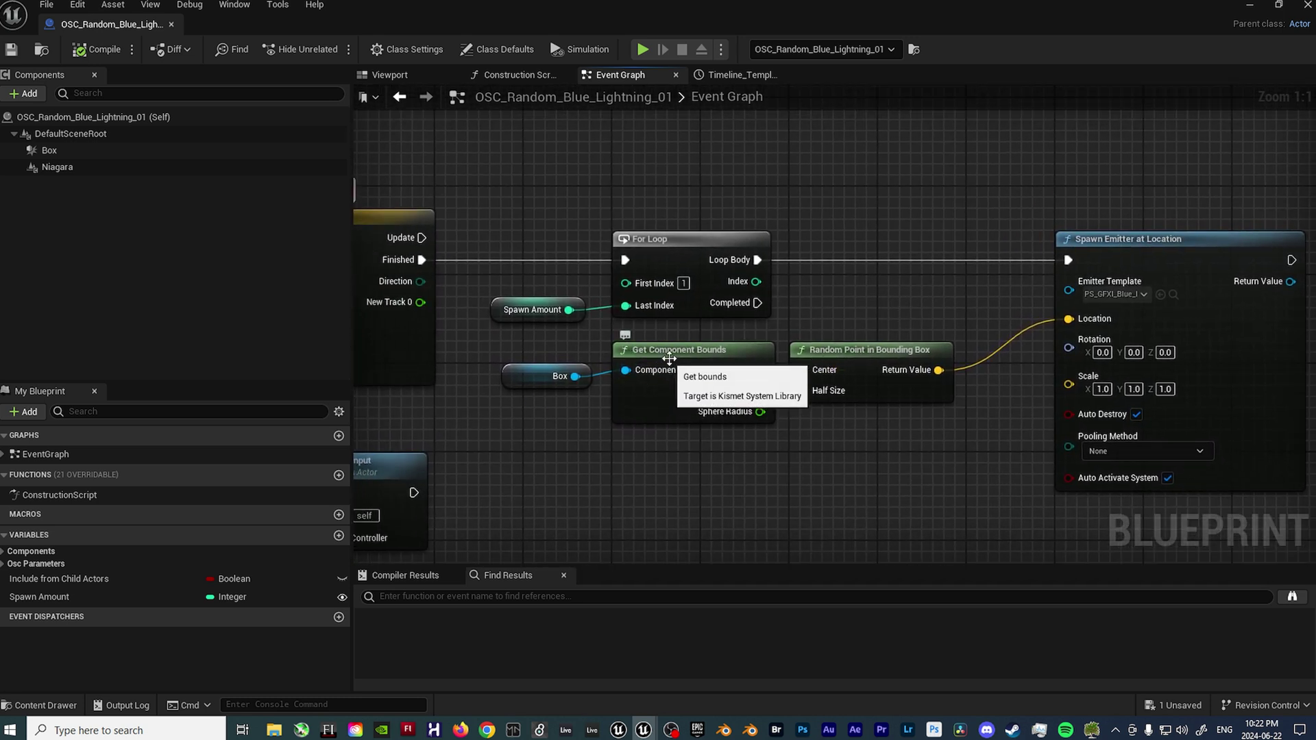
pyautogui.moveTo(870, 328); pyautogui.dragTo(824, 339, button='right')
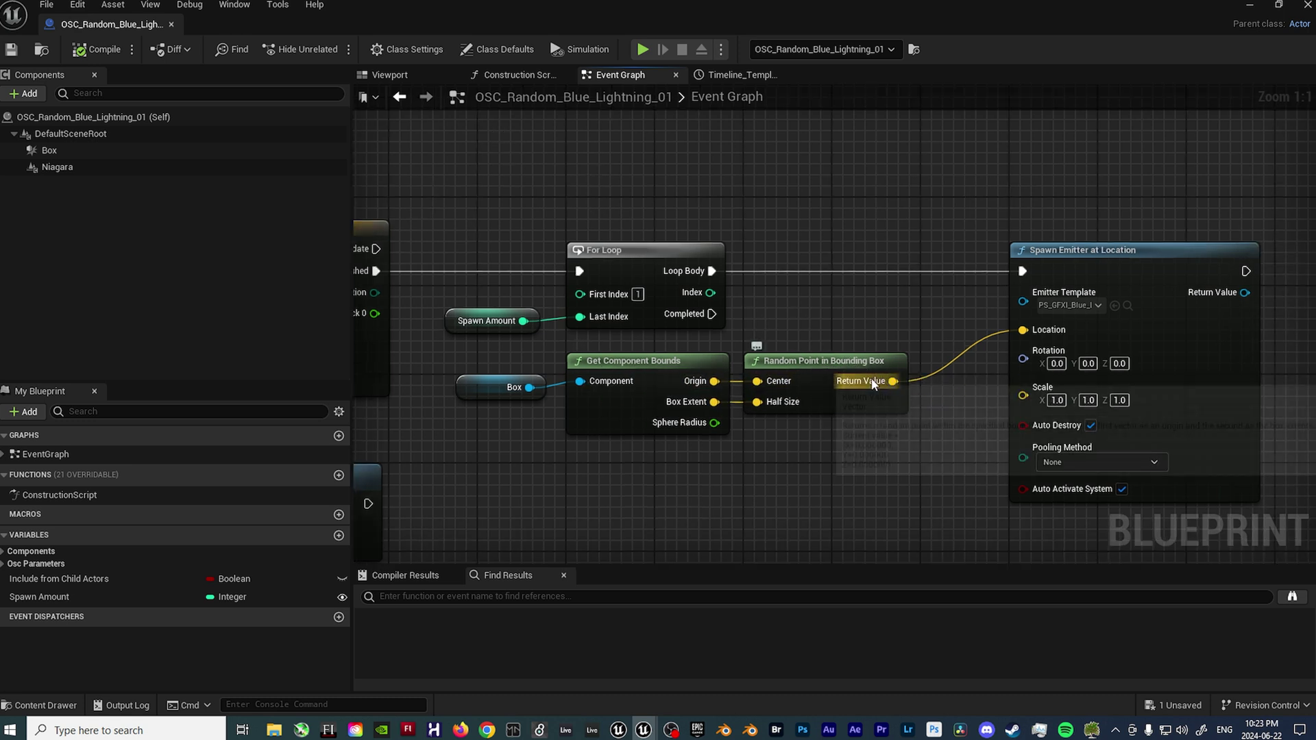
pyautogui.moveTo(450, 144); pyautogui.dragTo(696, 162, button='right')
pyautogui.moveTo(621, 195); pyautogui.dragTo(623, 158, button='right')
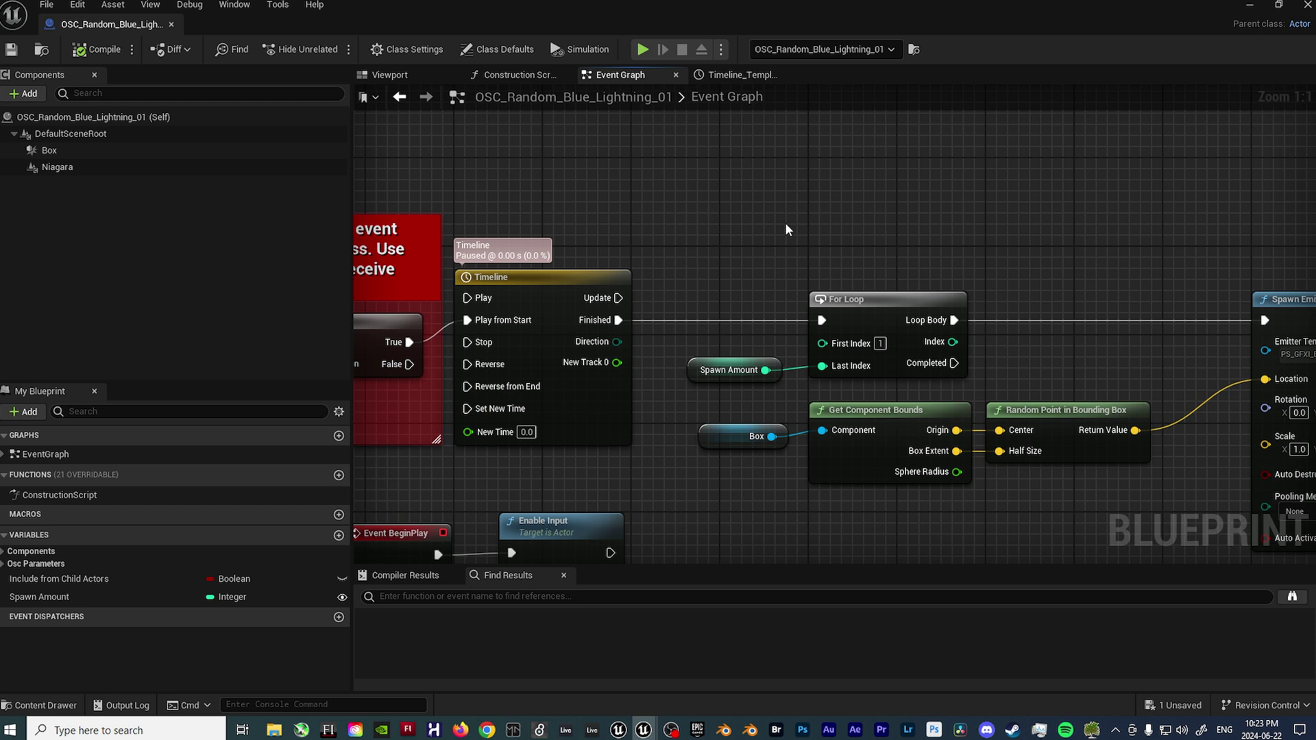
pyautogui.moveTo(806, 223); pyautogui.dragTo(713, 252, button='right')
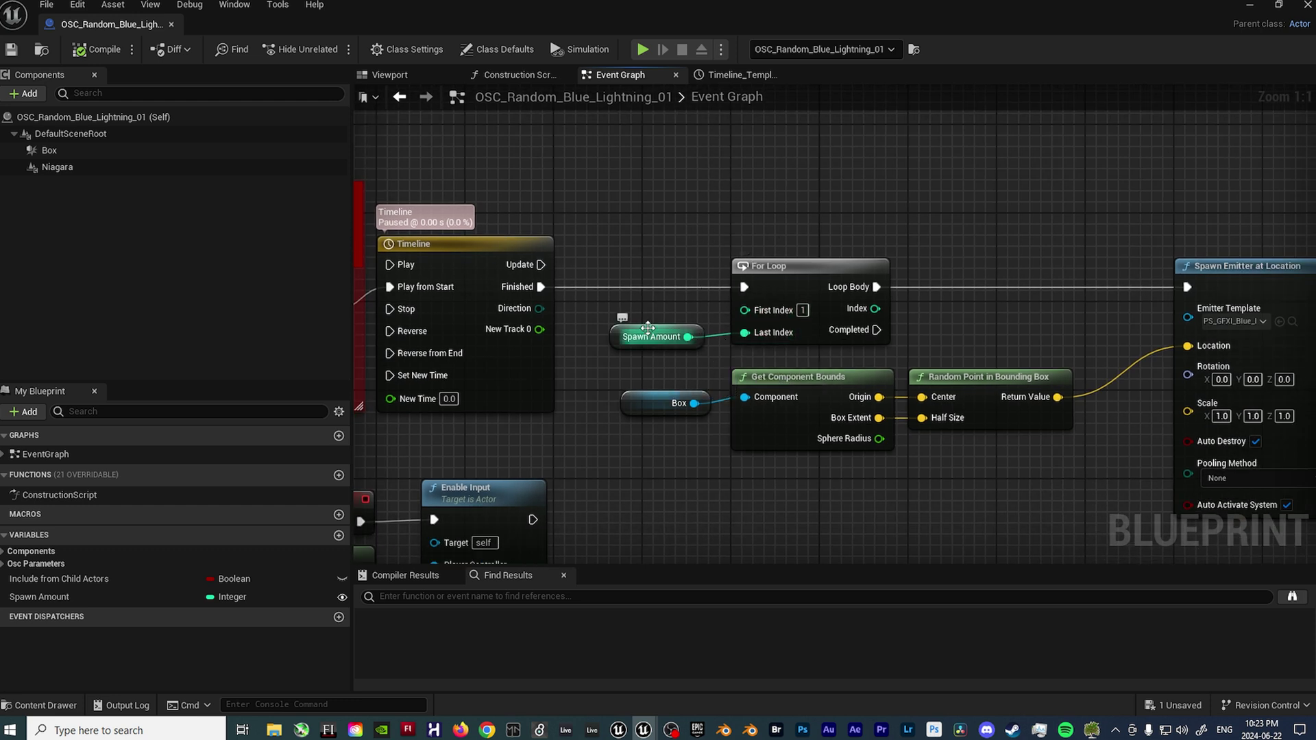
pyautogui.click(638, 330)
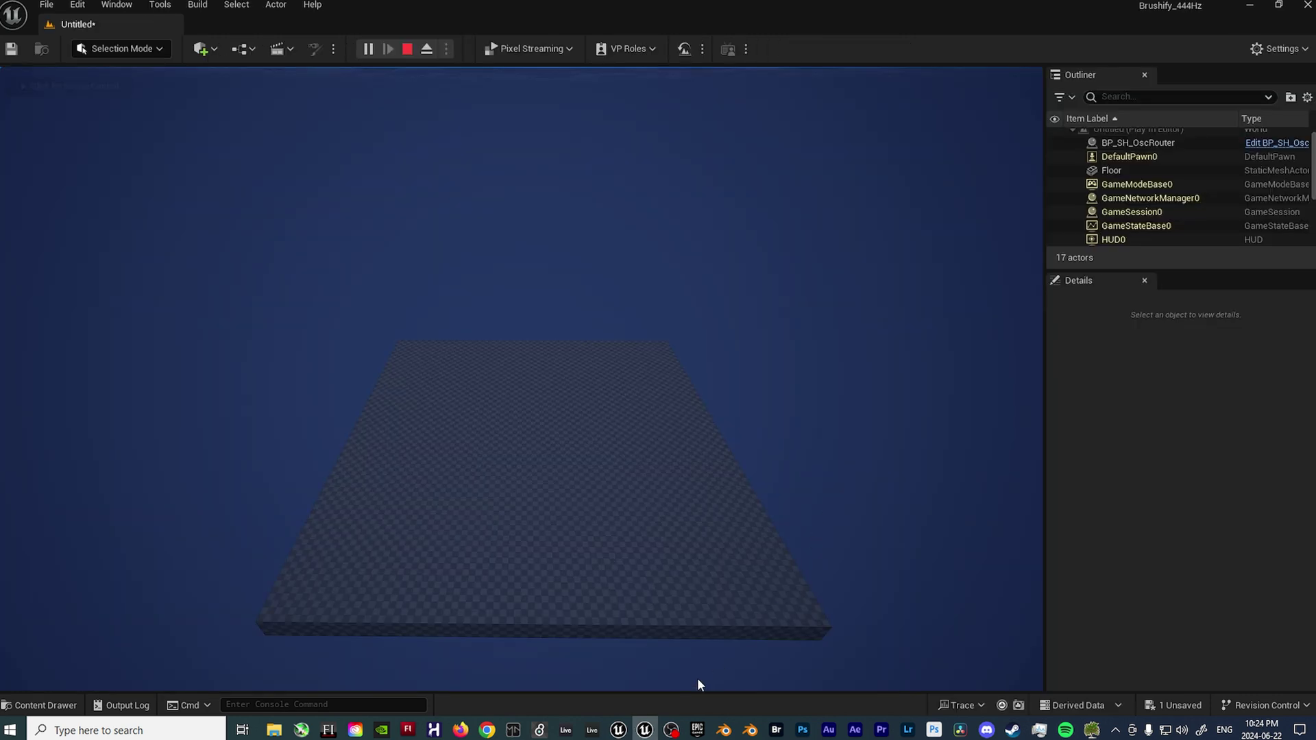
# Play the Ableton arrangement from bar 145
pyautogui.click(592, 729)
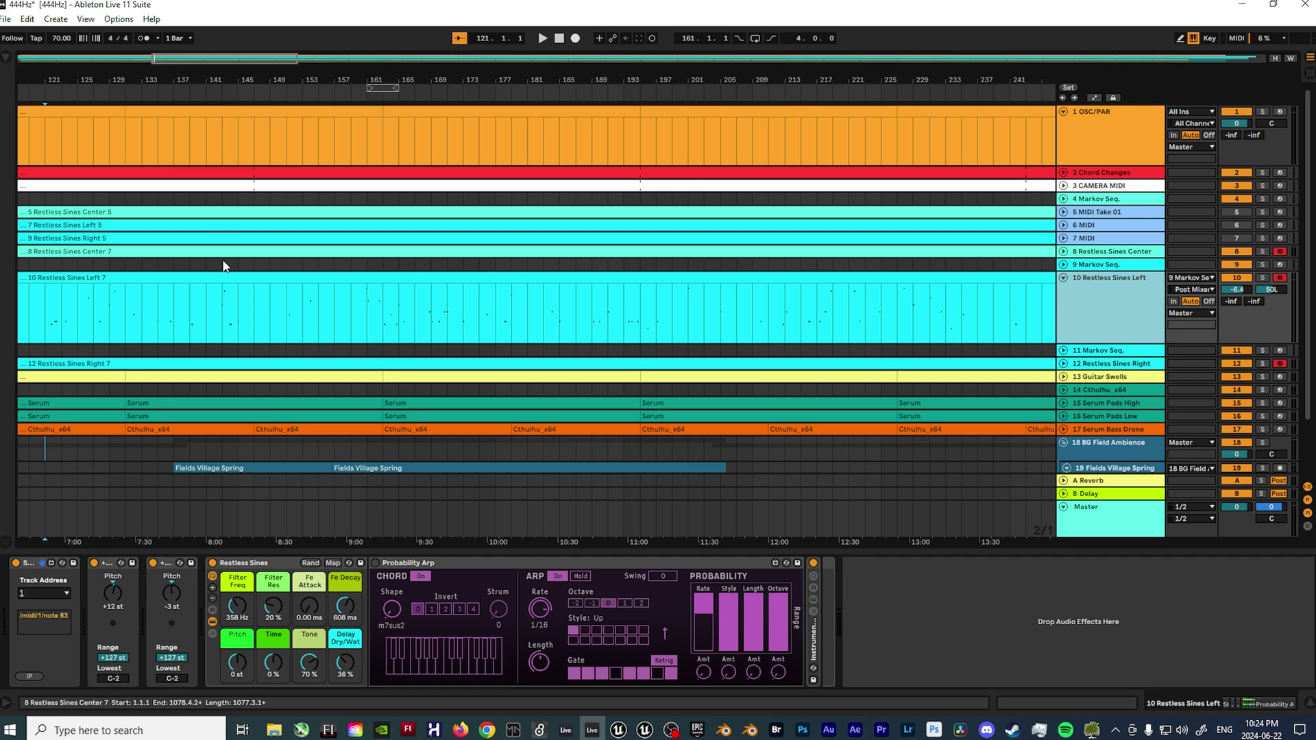
pyautogui.click(248, 449)
pyautogui.press('space')
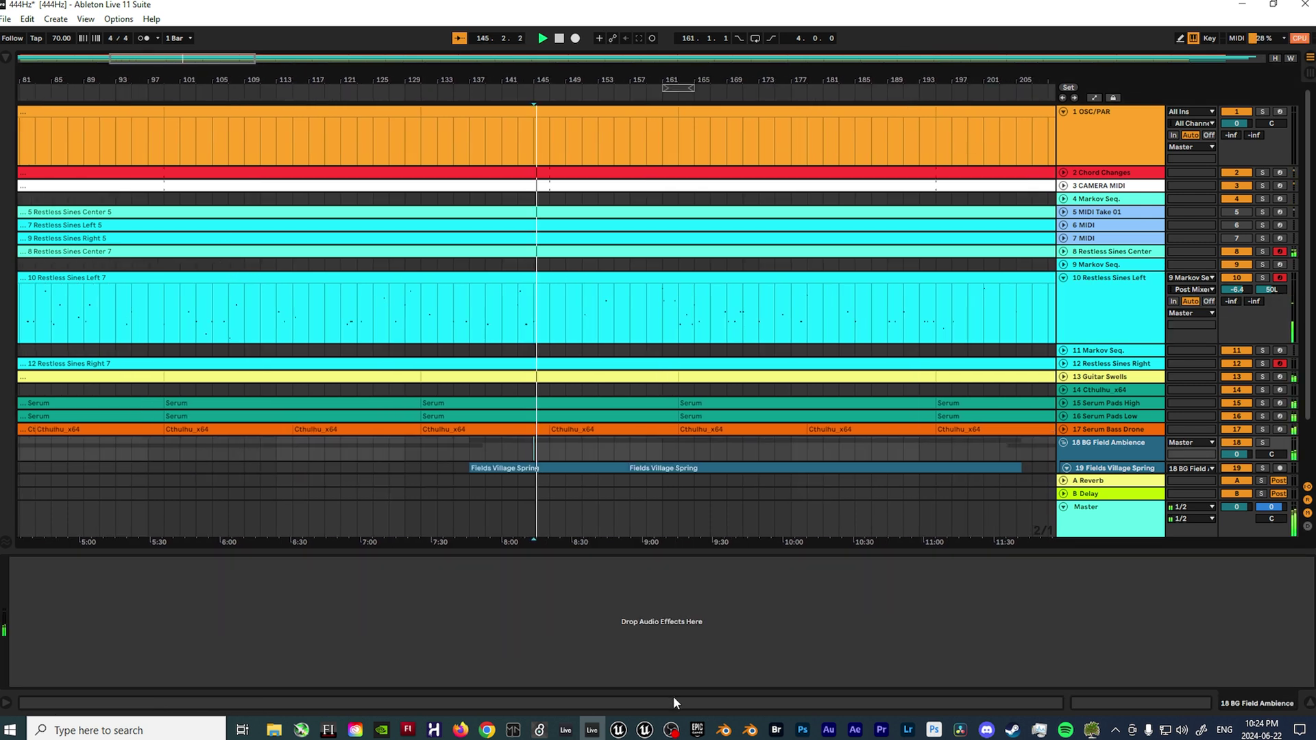
# Look up at the OSC-driven cloudy night sky in the running level, then switch to Ableton Live
pyautogui.click(644, 730)
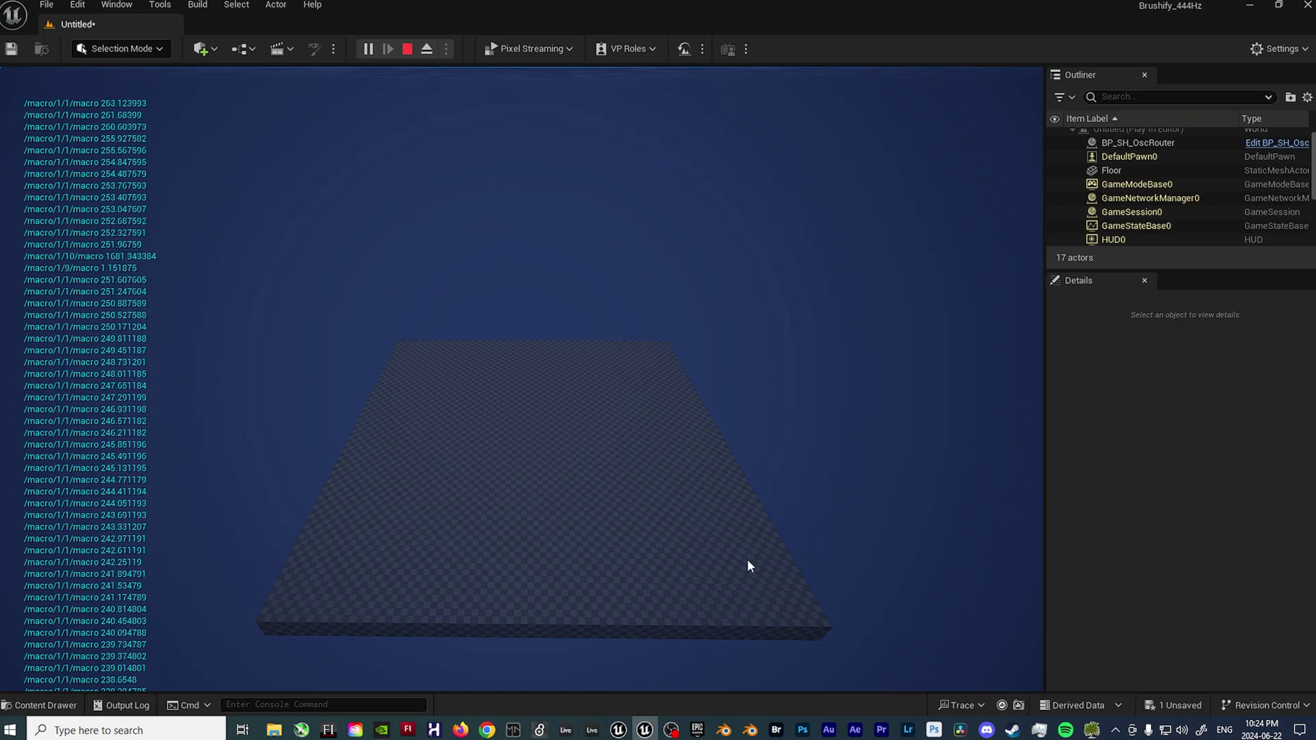
pyautogui.click(952, 442)
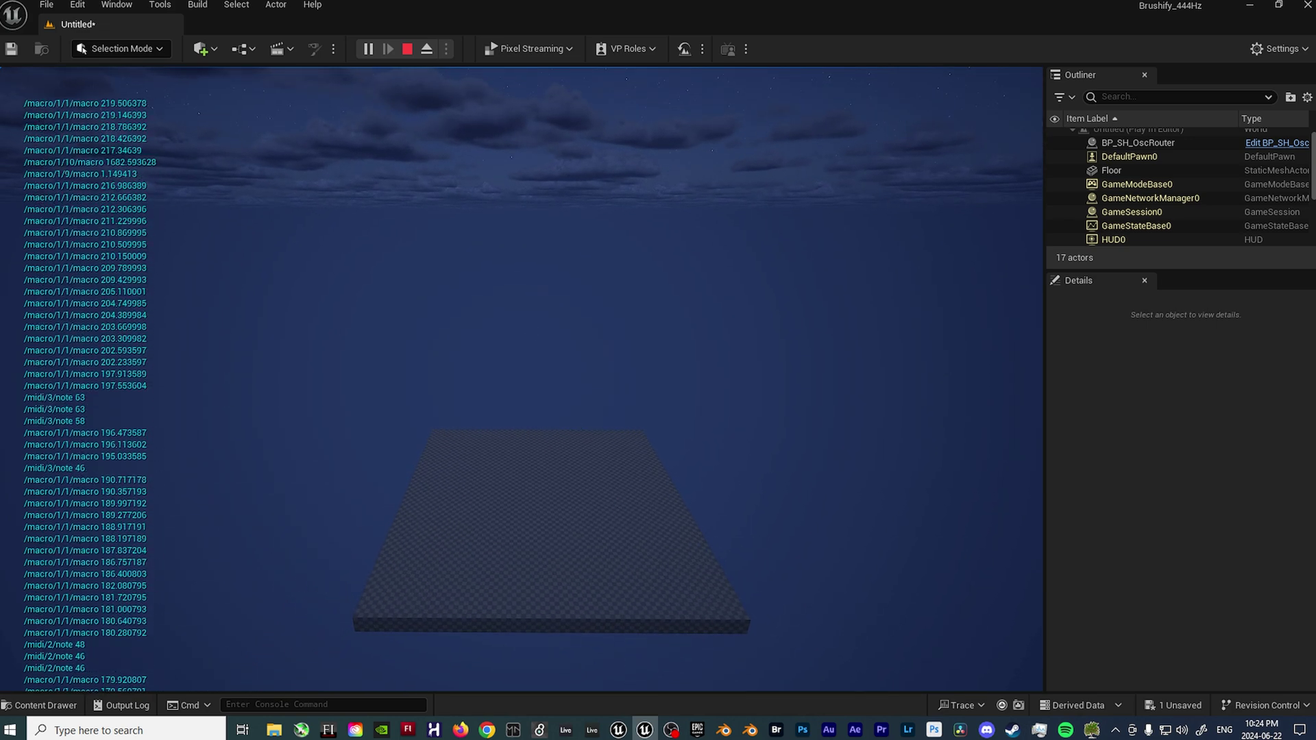
pyautogui.hotkey('alt', 'Tab')
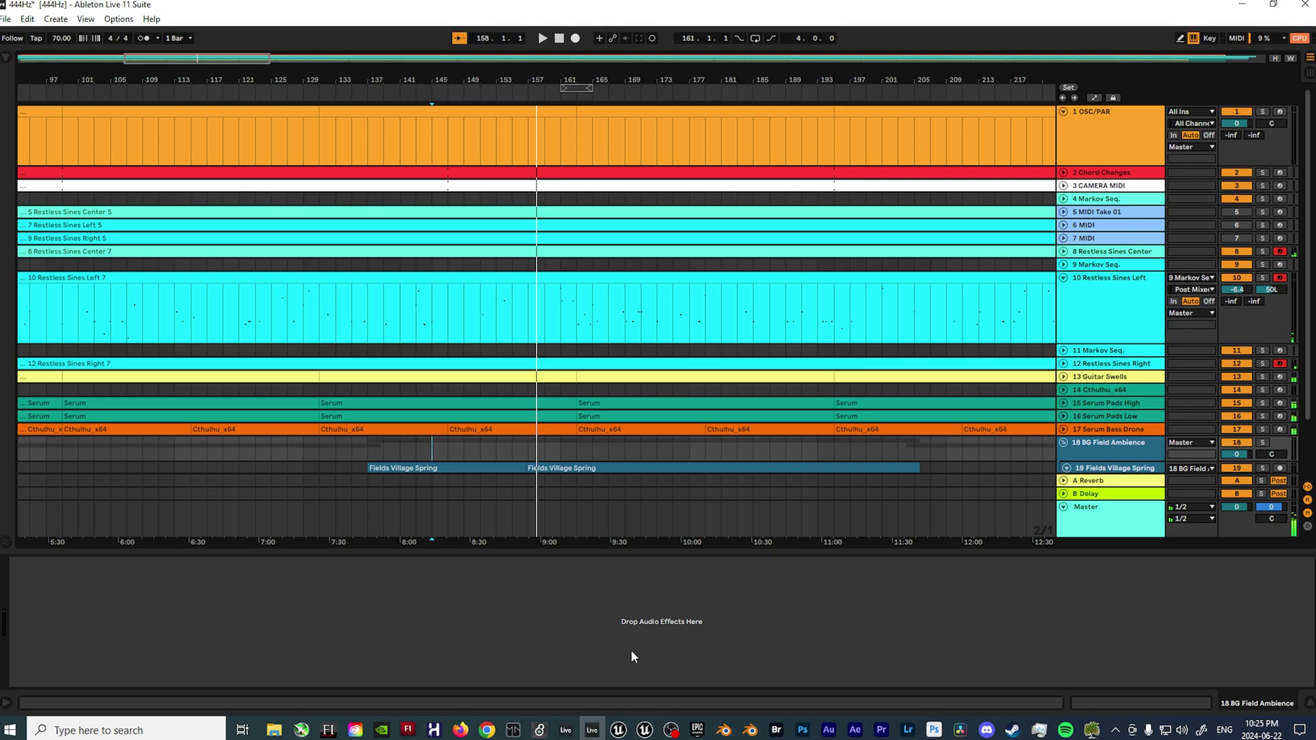
# Bring the running Unreal test level back and capture its camera under the night clouds
pyautogui.click(645, 730)
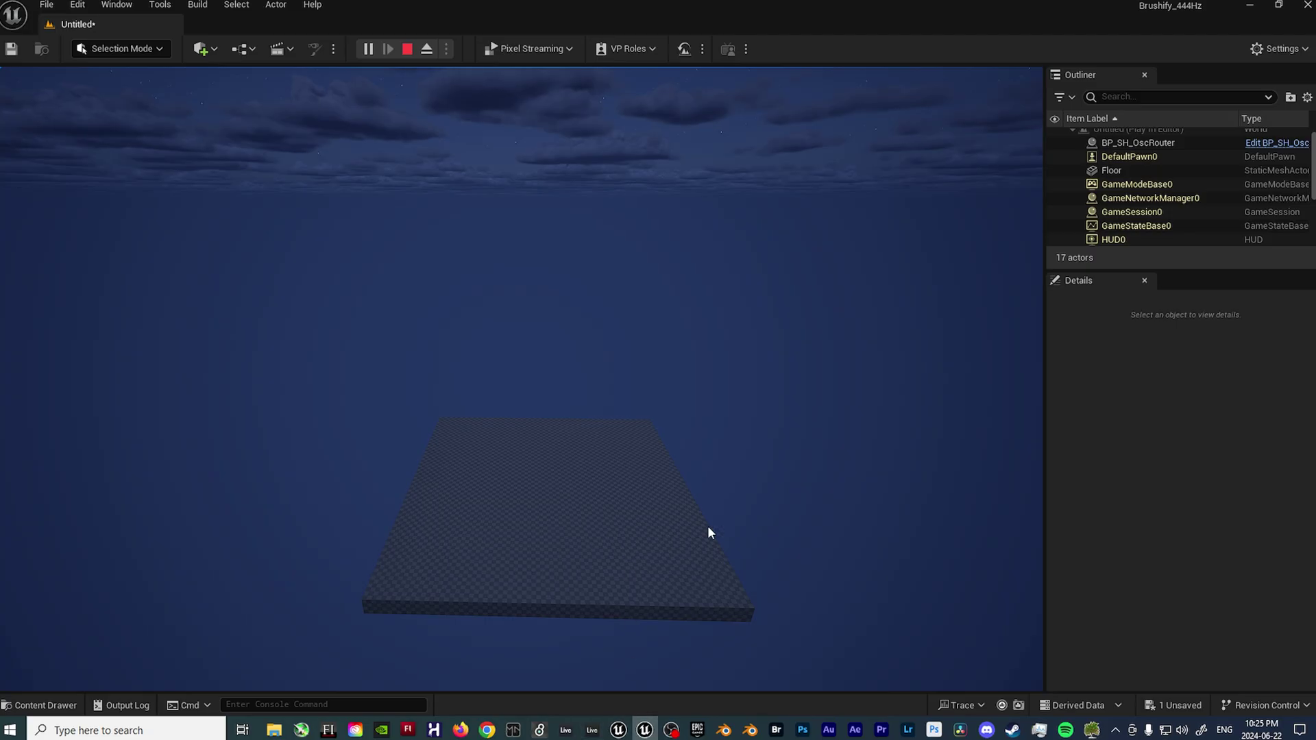
pyautogui.click(780, 479)
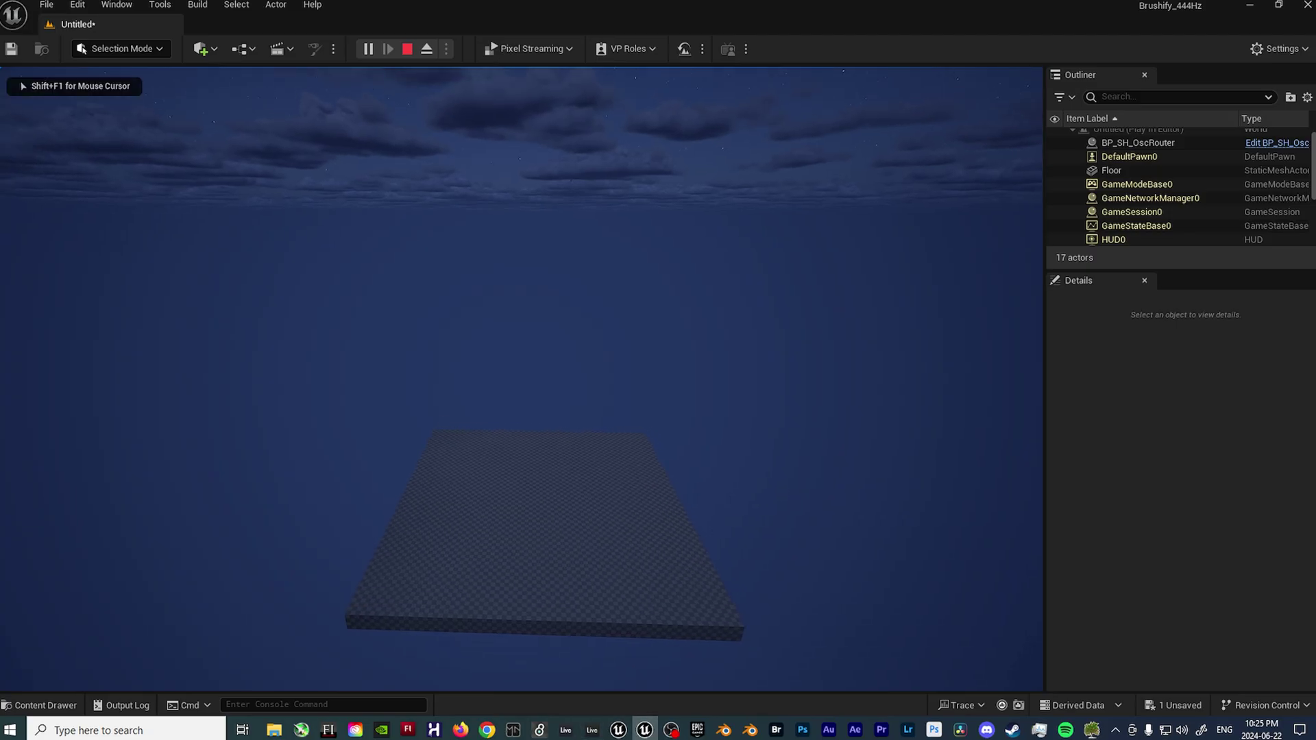